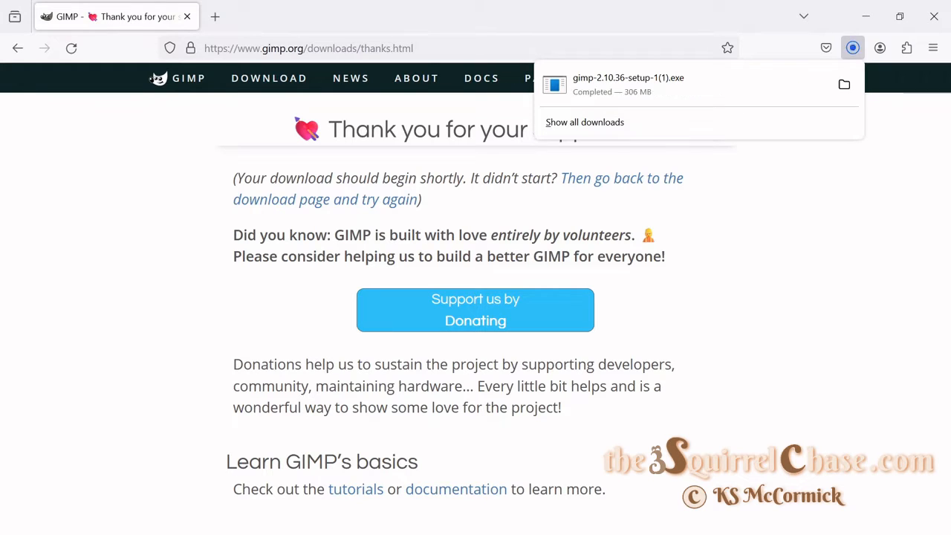
Step: Run the downloaded gimp-2.10.36 installer, delete the broken GIMP shortcut, and complete the default installation in English
{"action": "left_click", "coordinate": [641, 83]}
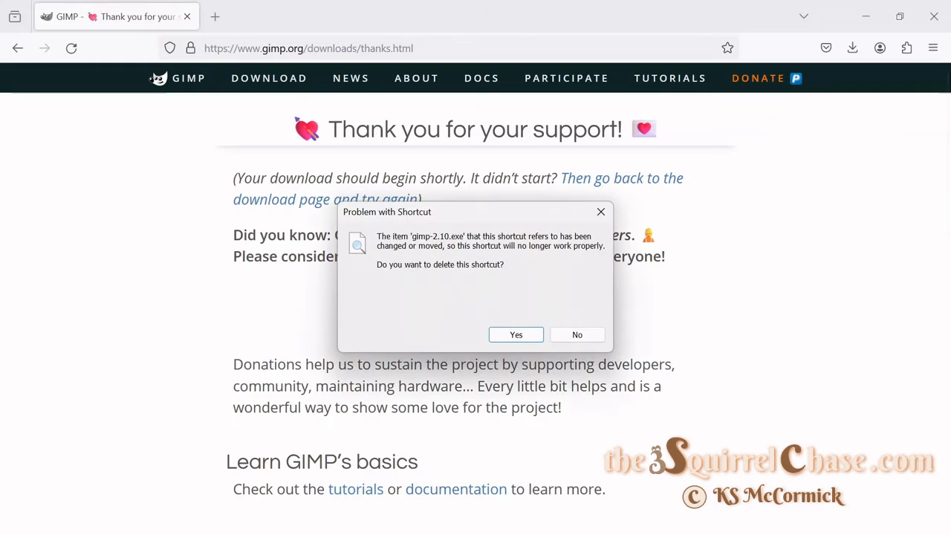
{"action": "left_click", "coordinate": [516, 335]}
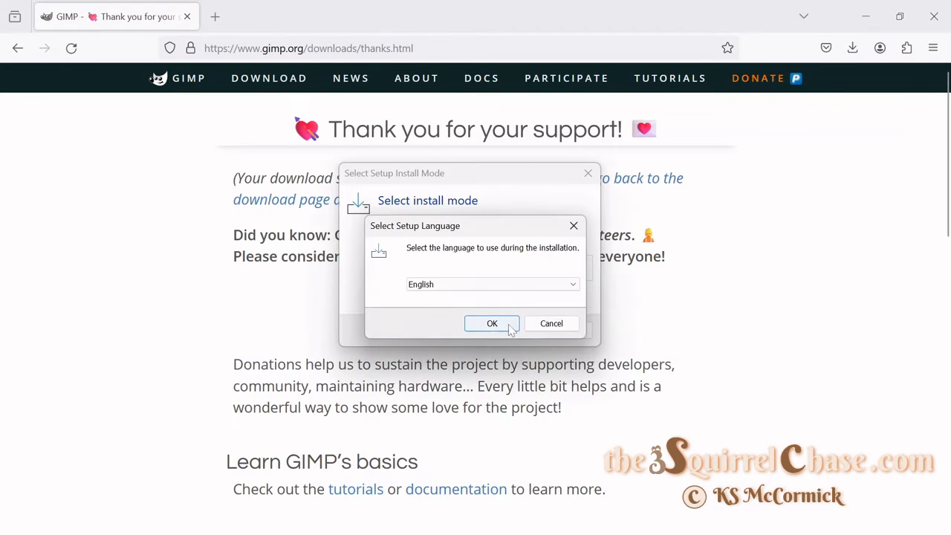
{"action": "left_click", "coordinate": [492, 324]}
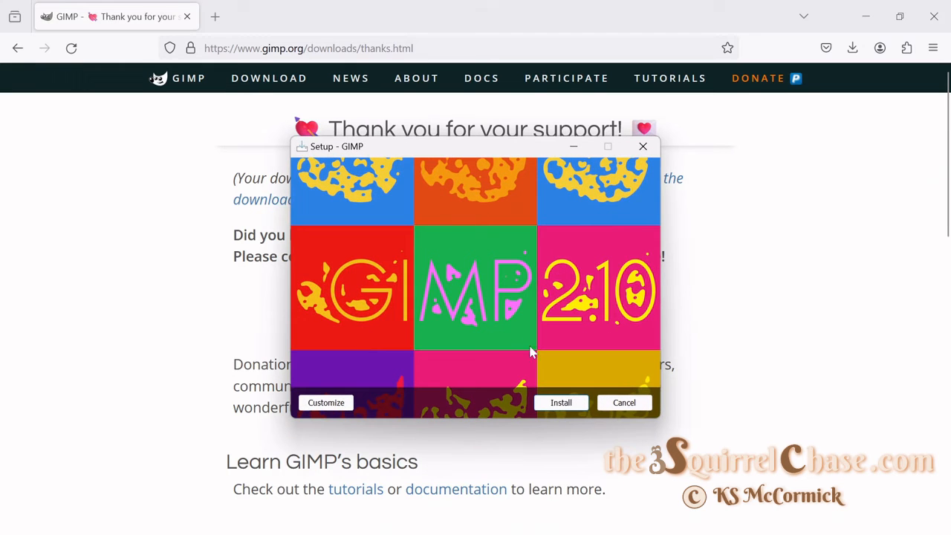
{"action": "left_click", "coordinate": [561, 402]}
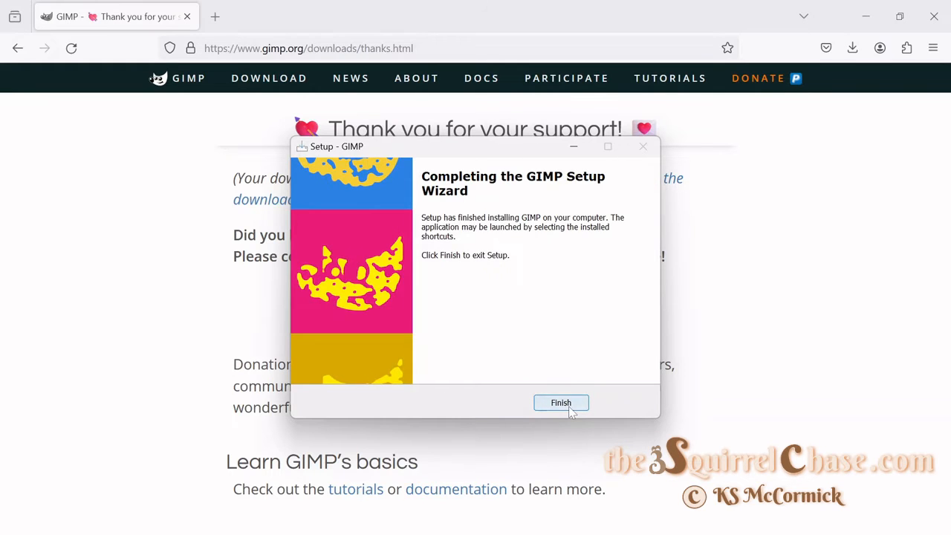
{"action": "left_click", "coordinate": [561, 403]}
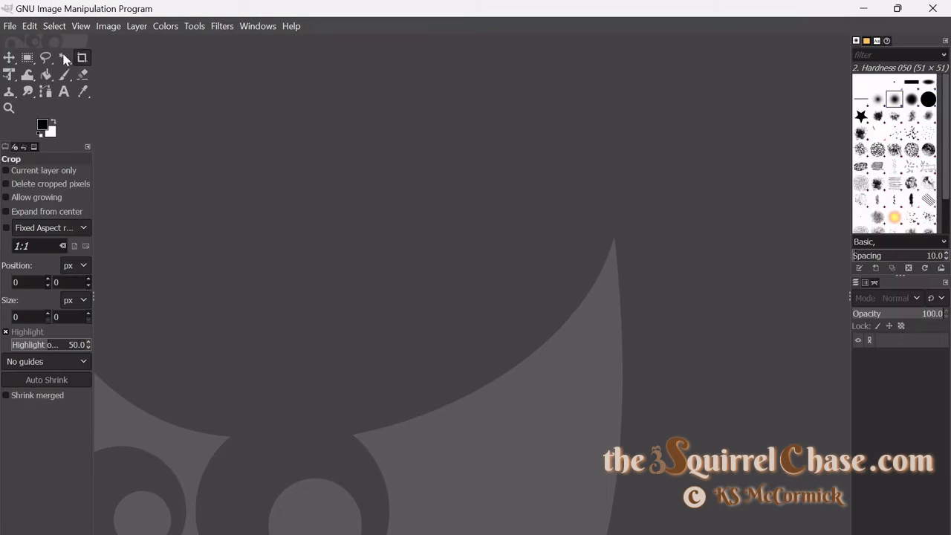
Step: Switch to GIMP and try to open the recently used raw photo DSC01721.ARW
{"action": "left_click", "coordinate": [9, 27]}
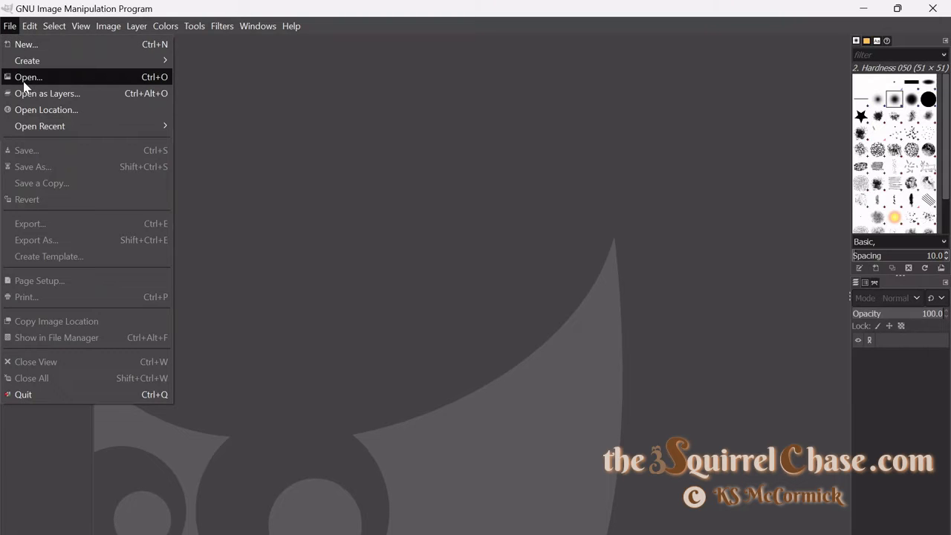
{"action": "left_click", "coordinate": [28, 77]}
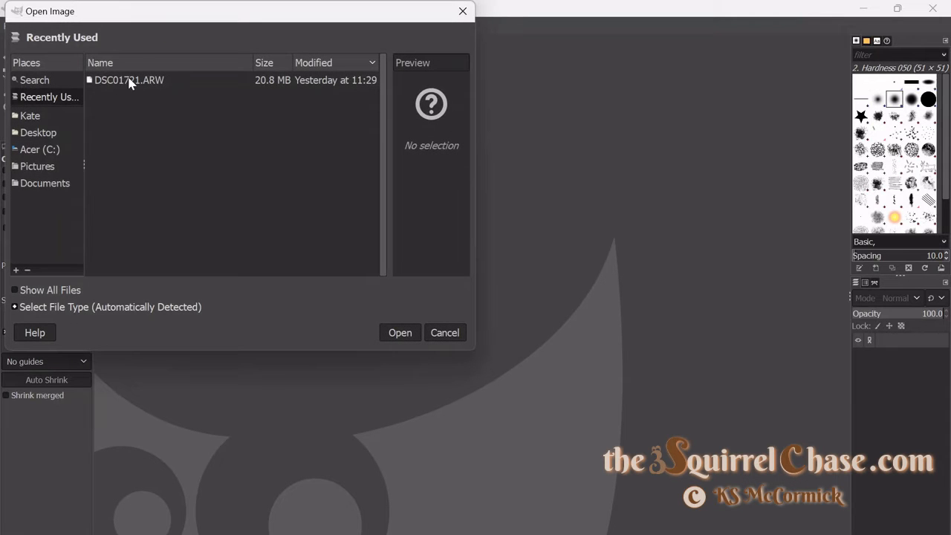
{"action": "double_click", "coordinate": [130, 82]}
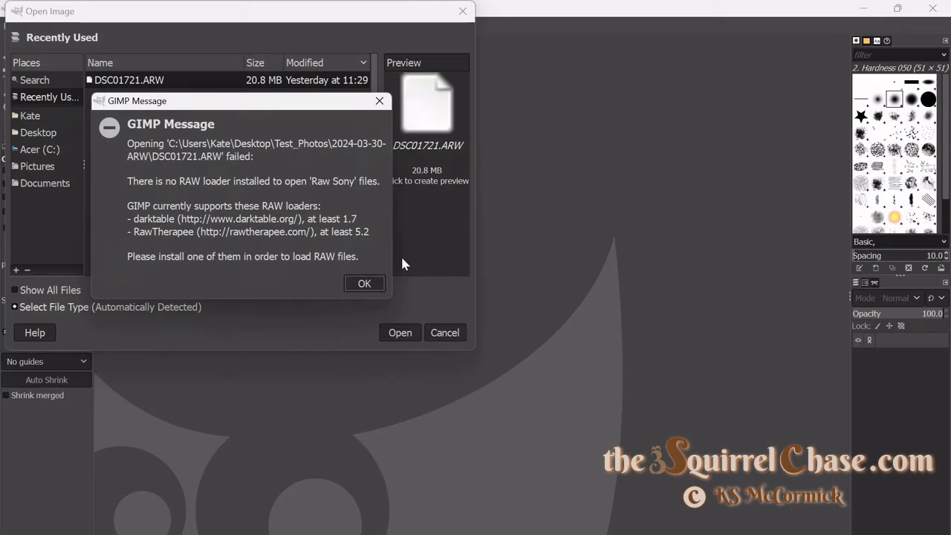
{"action": "left_click", "coordinate": [368, 284]}
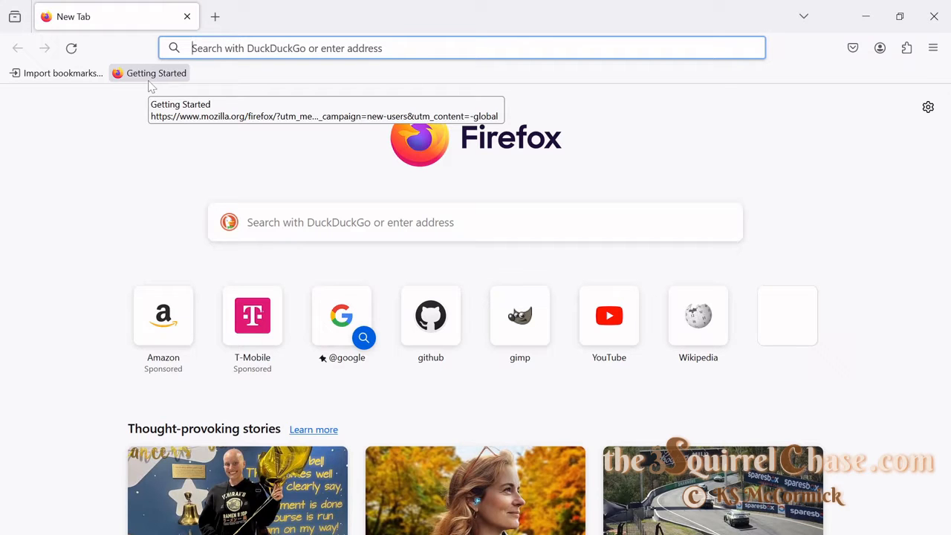
{"action": "type", "text": "https"}
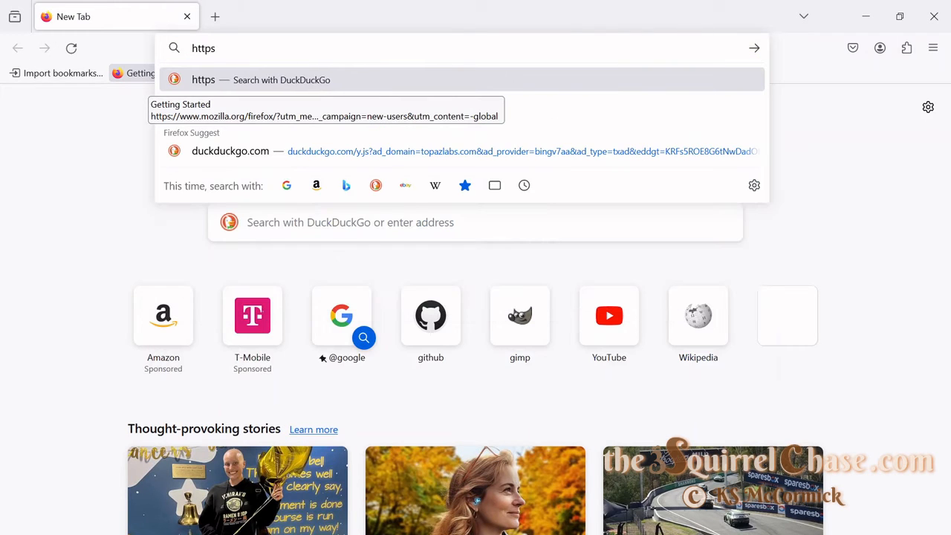
{"action": "type", "text": "://raw"}
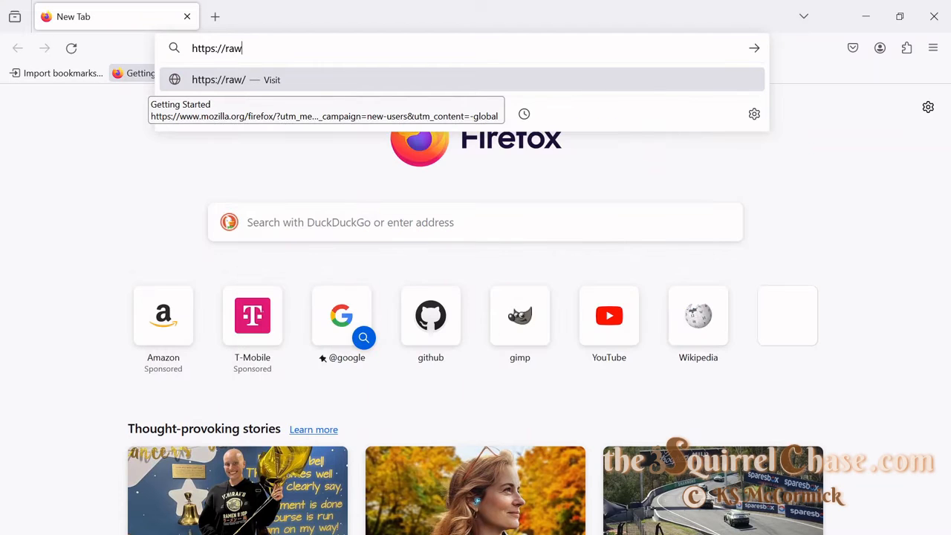
{"action": "type", "text": "therapee"}
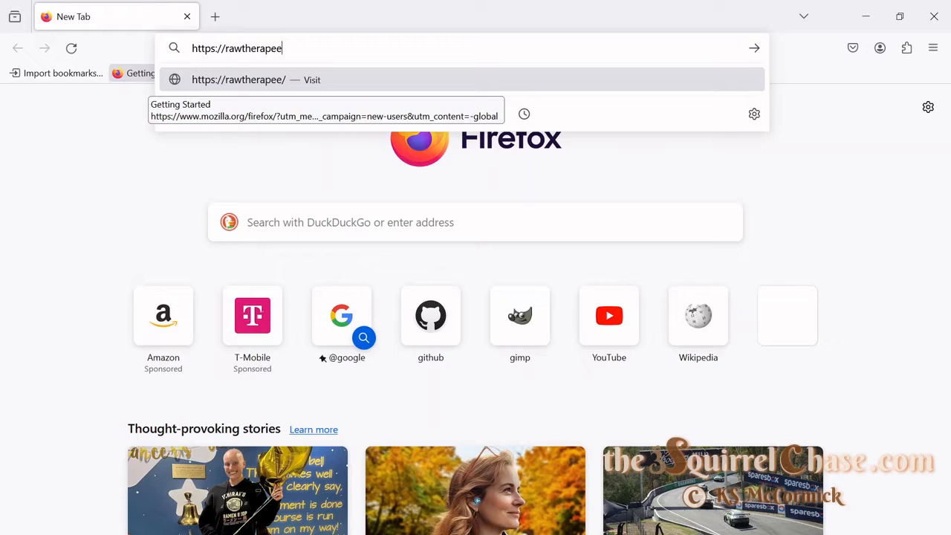
{"action": "type", "text": ".com/download"}
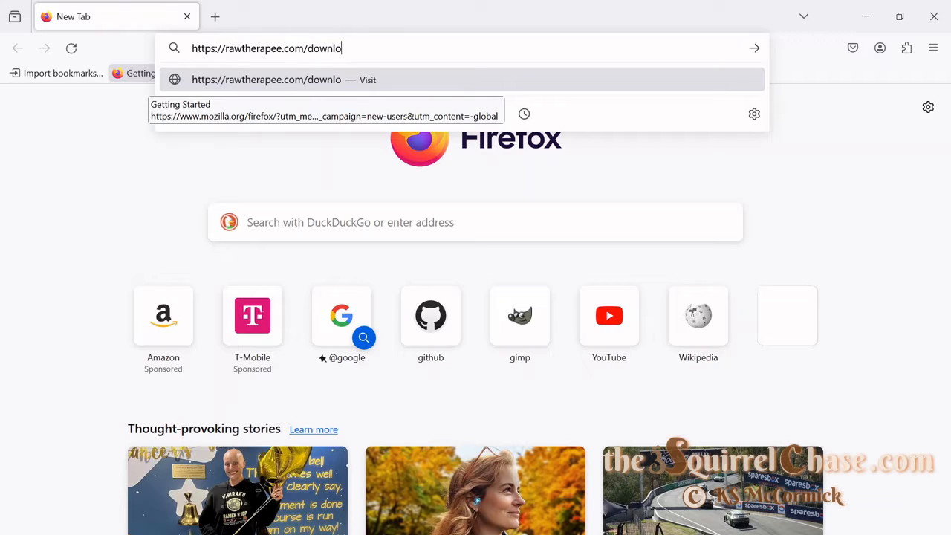
{"action": "type", "text": "s"}
{"action": "key", "text": "Return"}
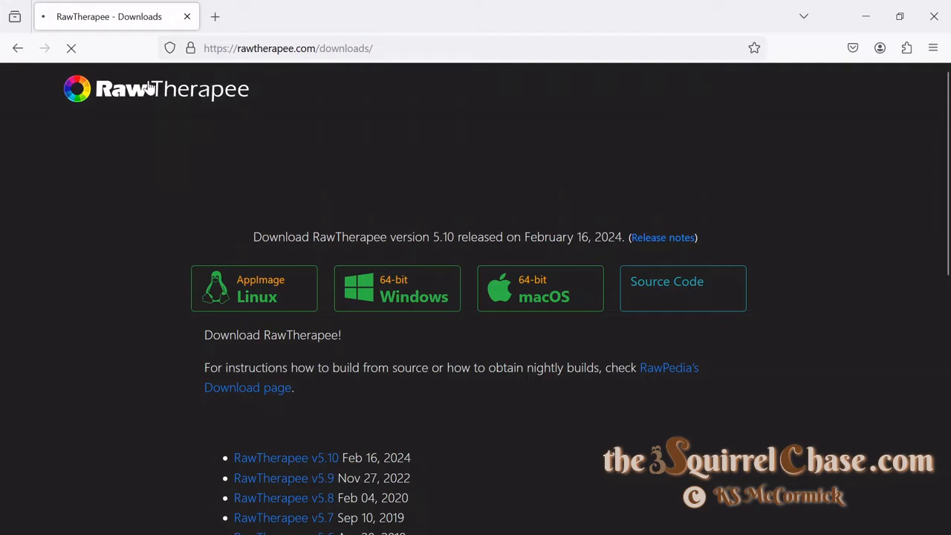
{"action": "left_click", "coordinate": [412, 290]}
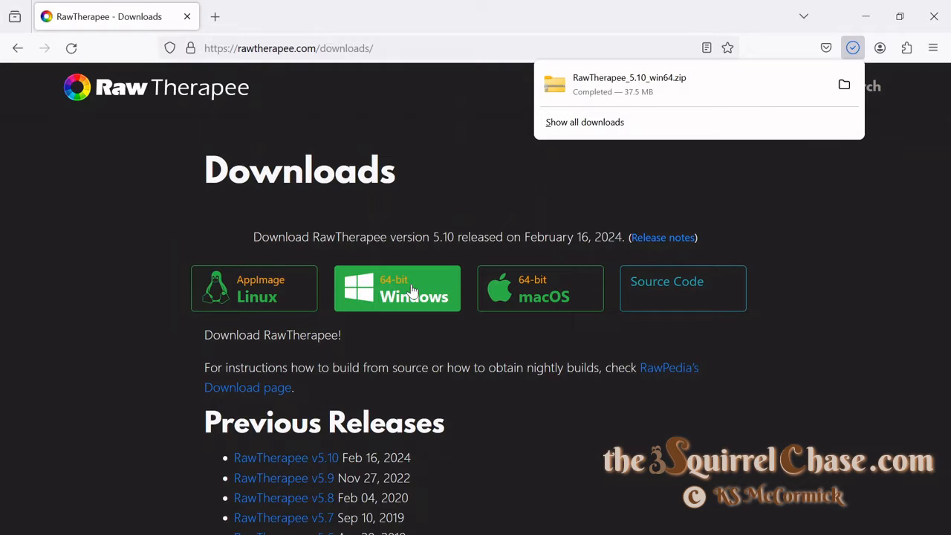
Step: Open the downloaded RawTherapee_5.10_win64.zip, run the installer inside it, and use English as the setup language
{"action": "left_click", "coordinate": [604, 94]}
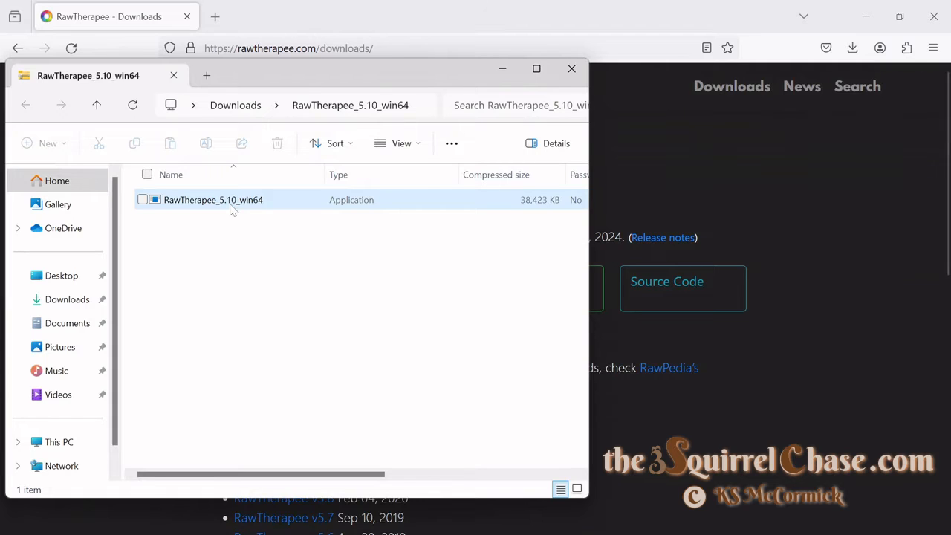
{"action": "left_click", "coordinate": [233, 210]}
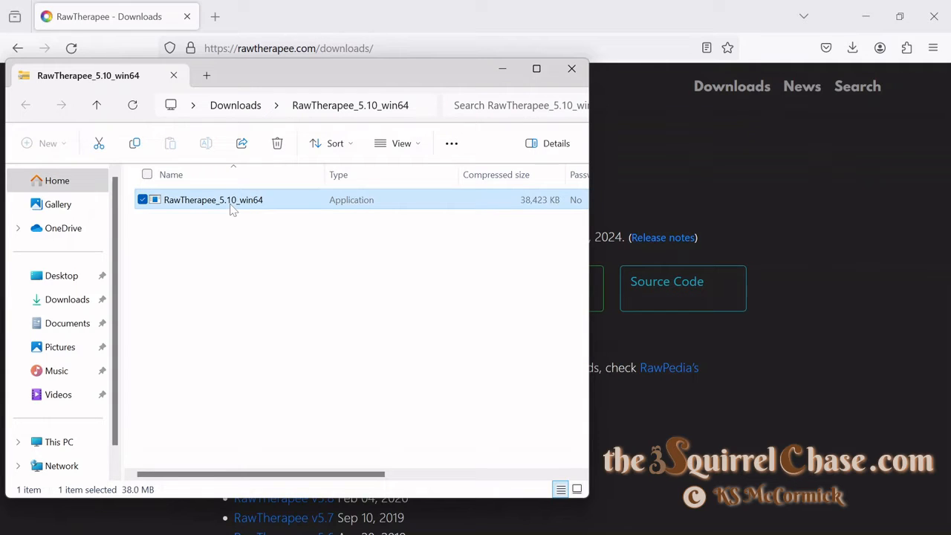
{"action": "double_click", "coordinate": [198, 203]}
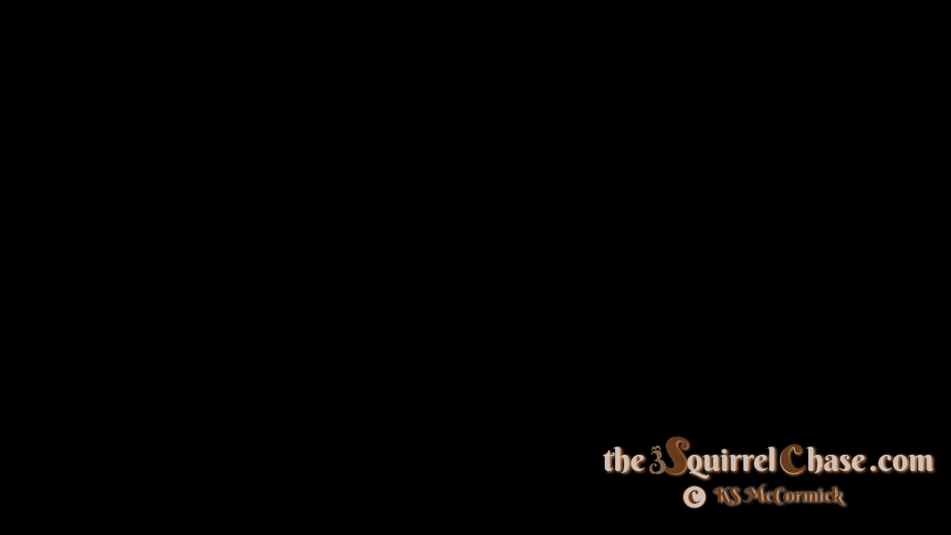
{"action": "left_click", "coordinate": [421, 422]}
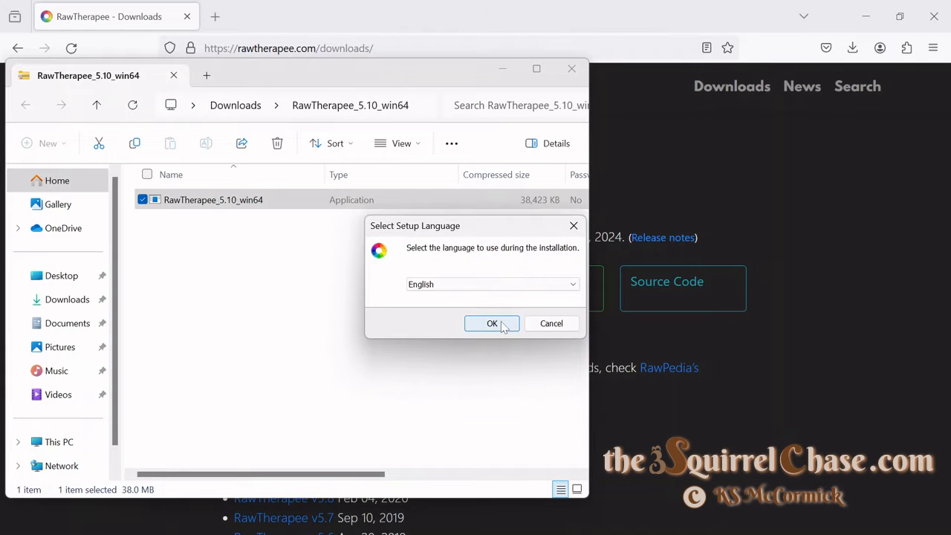
{"action": "left_click", "coordinate": [496, 323]}
Step: Review and accept the RawTherapee license agreement, and continue to the destination choice
{"action": "scroll", "coordinate": [476, 290], "scroll_direction": "down", "scroll_amount": 10}
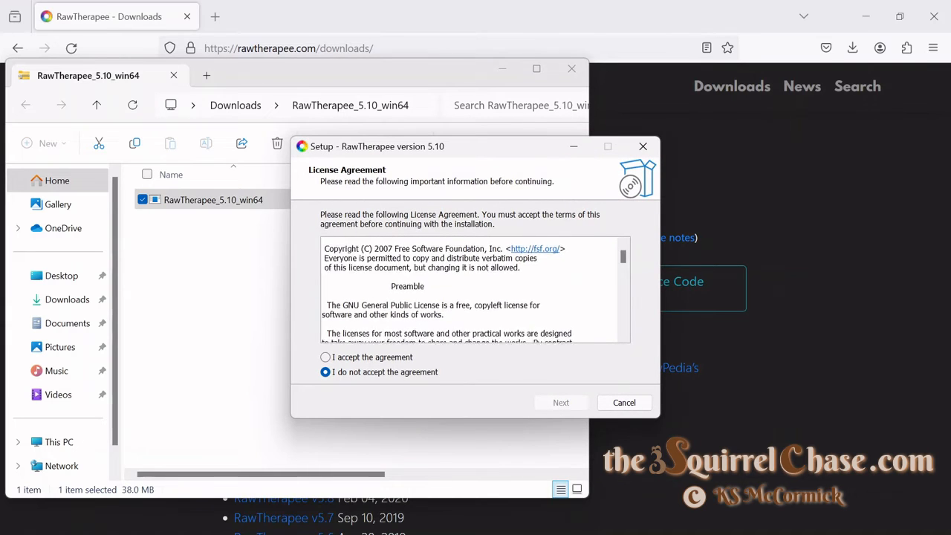
{"action": "scroll", "coordinate": [475, 290], "scroll_direction": "down", "scroll_amount": 5}
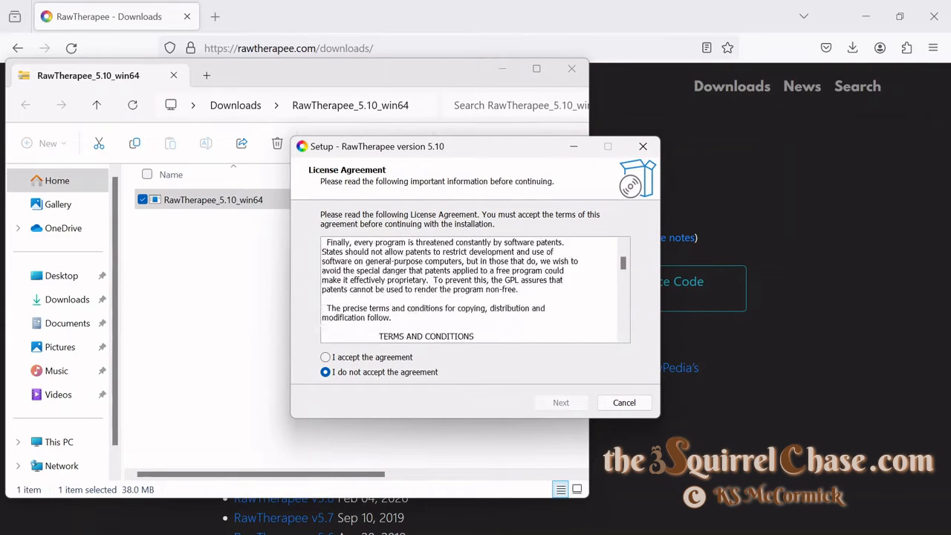
{"action": "left_click", "coordinate": [326, 358]}
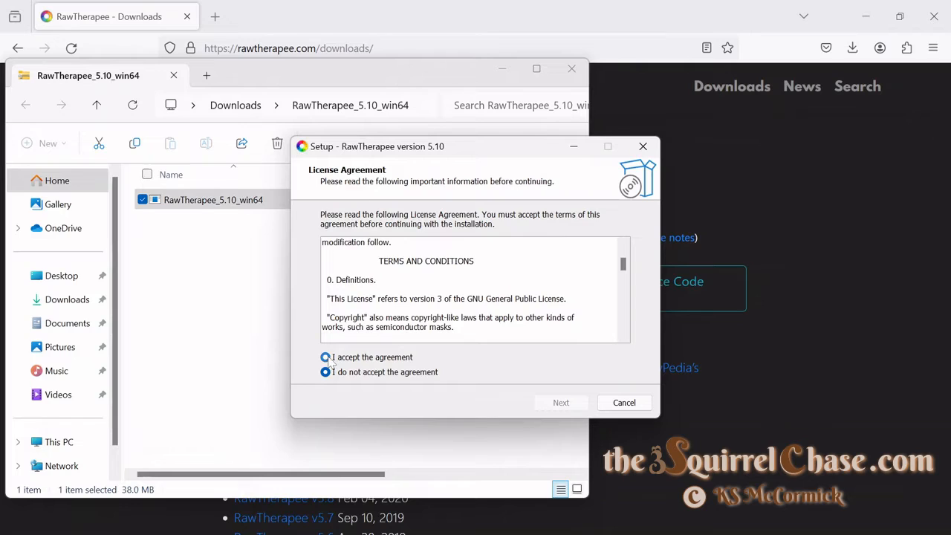
{"action": "left_click", "coordinate": [562, 403]}
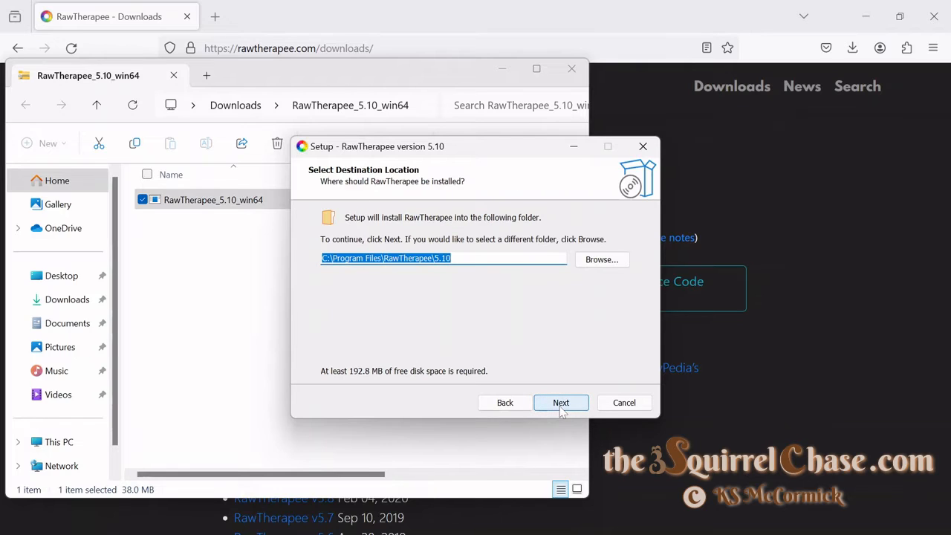
Step: Keep the default install location and Start Menu folder, and add a desktop shortcut to the multi-user install
{"action": "left_click", "coordinate": [561, 403]}
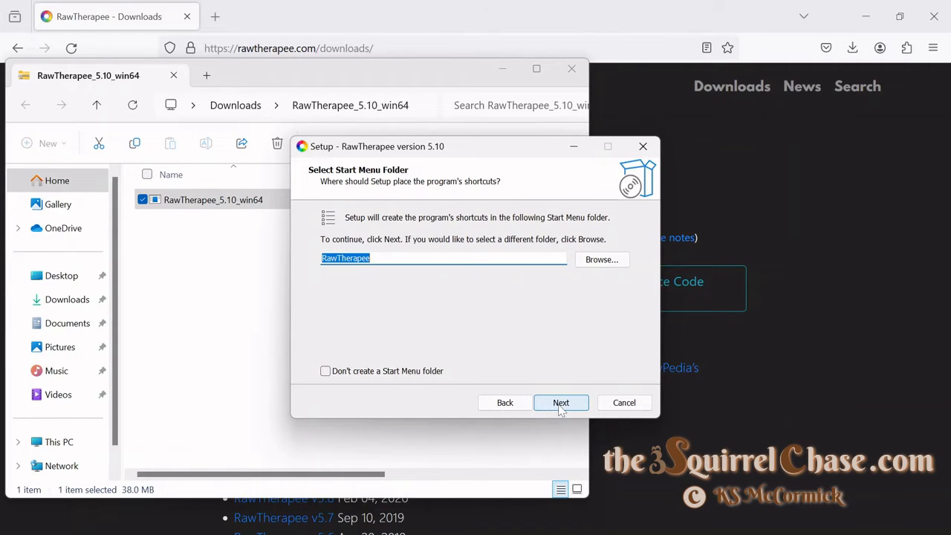
{"action": "left_click", "coordinate": [561, 403]}
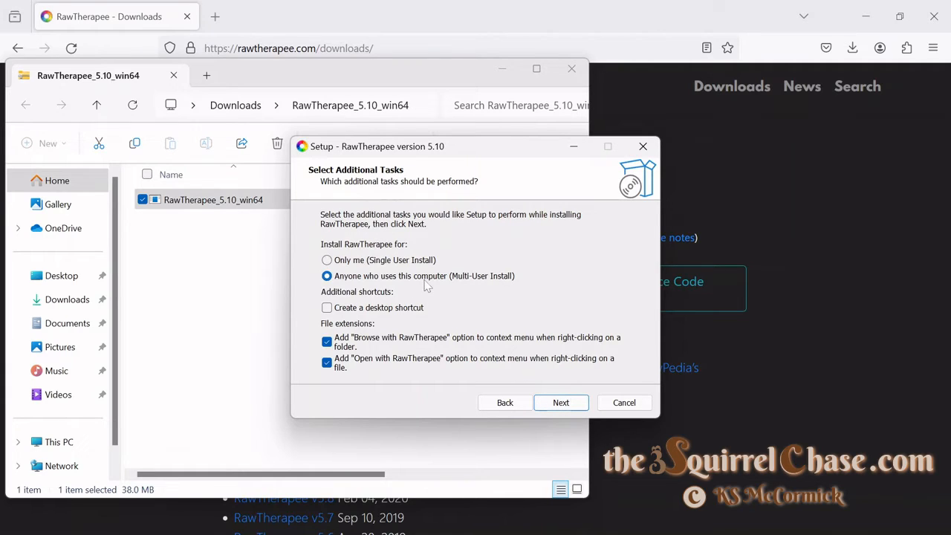
{"action": "left_click", "coordinate": [327, 309]}
{"action": "left_click", "coordinate": [572, 406]}
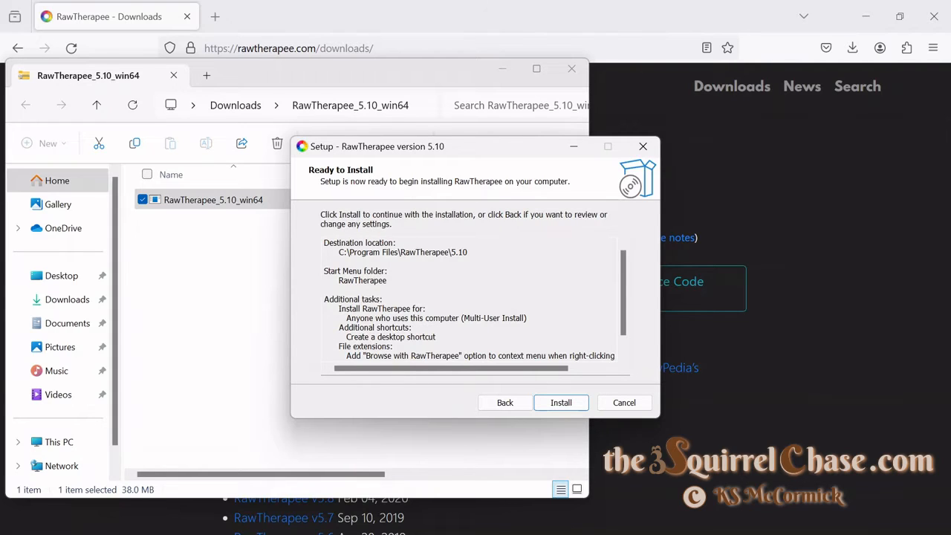
Step: Review the setup summary, install RawTherapee, and finish the setup with the program launching
{"action": "scroll", "coordinate": [476, 300], "scroll_direction": "down", "scroll_amount": 1}
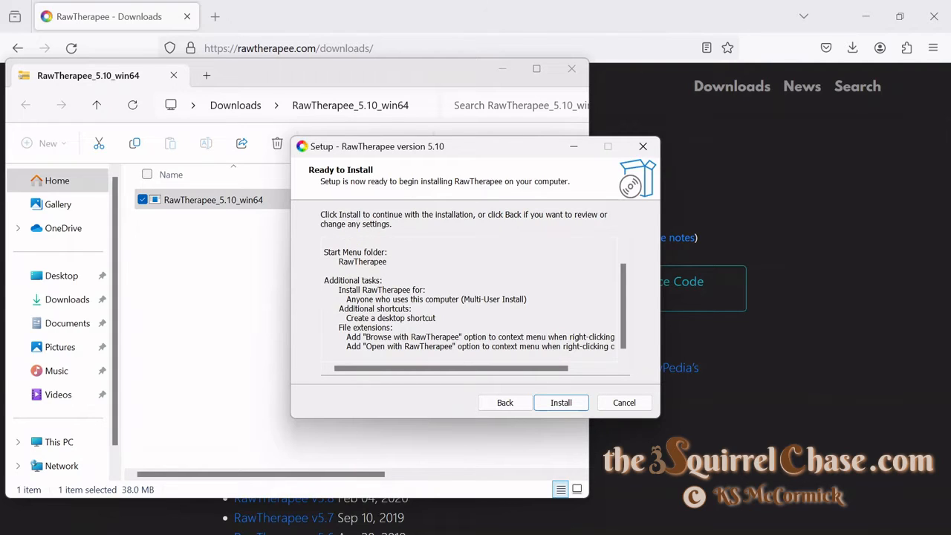
{"action": "left_click", "coordinate": [565, 407]}
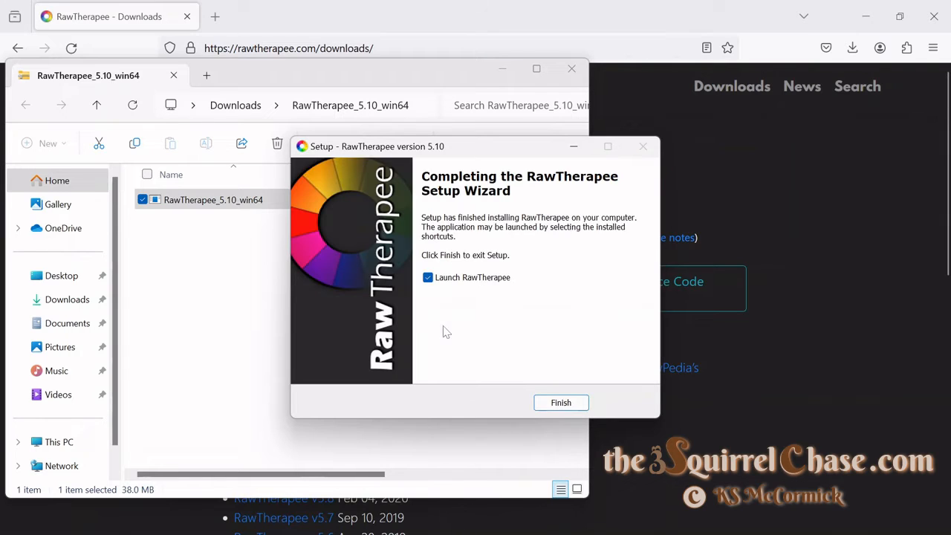
{"action": "left_click", "coordinate": [562, 409]}
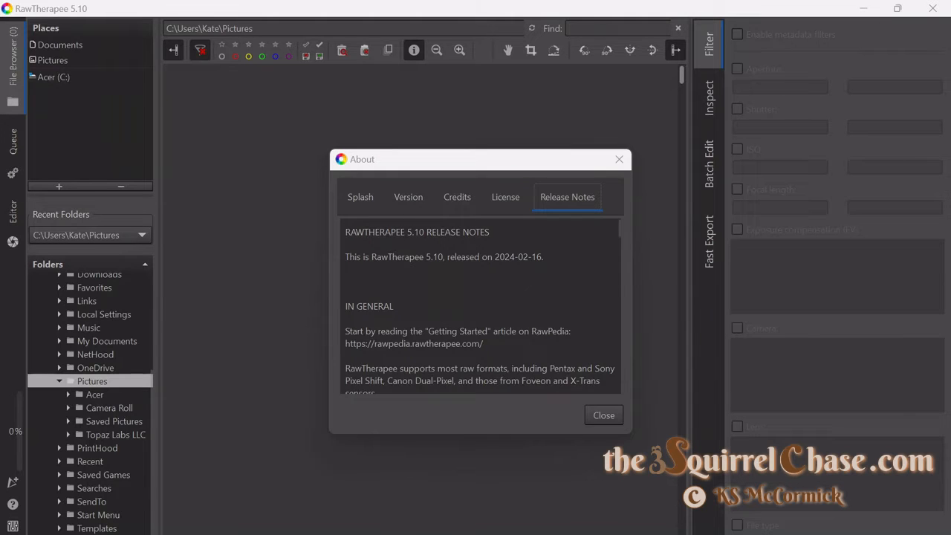
Step: Skim the RawTherapee 5.10 release notes and close the About window
{"action": "scroll", "coordinate": [483, 312], "scroll_direction": "down", "scroll_amount": 3}
{"action": "scroll", "coordinate": [482, 311], "scroll_direction": "down", "scroll_amount": 8}
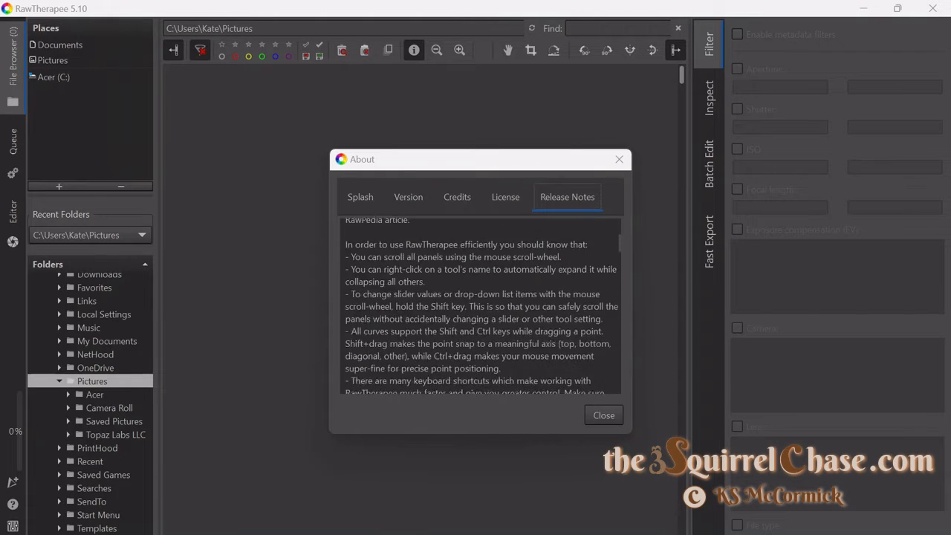
{"action": "scroll", "coordinate": [563, 394], "scroll_direction": "down", "scroll_amount": 2}
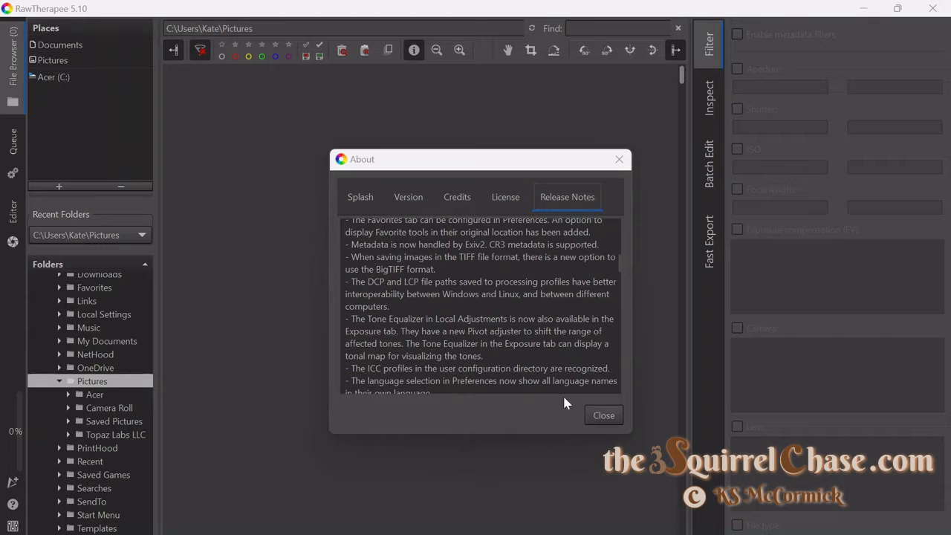
{"action": "left_click", "coordinate": [603, 415]}
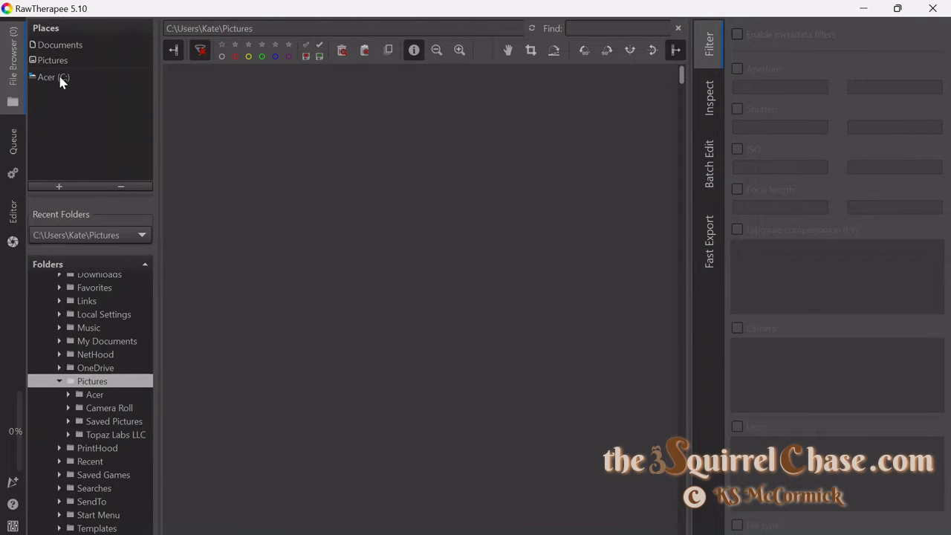
Step: Browse to the Test_Photos folder on the Desktop in the folder tree and open its photo subfolder
{"action": "scroll", "coordinate": [78, 398], "scroll_direction": "up", "scroll_amount": 3}
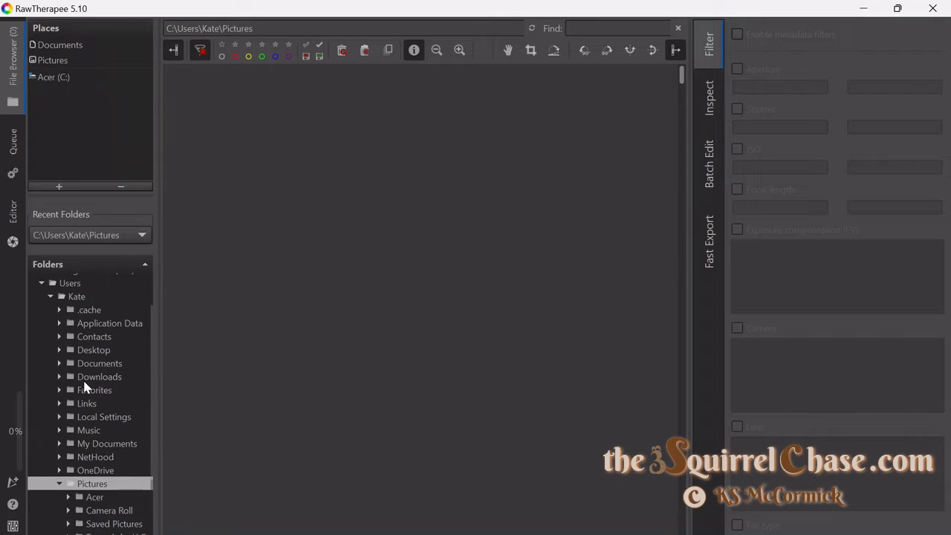
{"action": "left_click", "coordinate": [85, 354]}
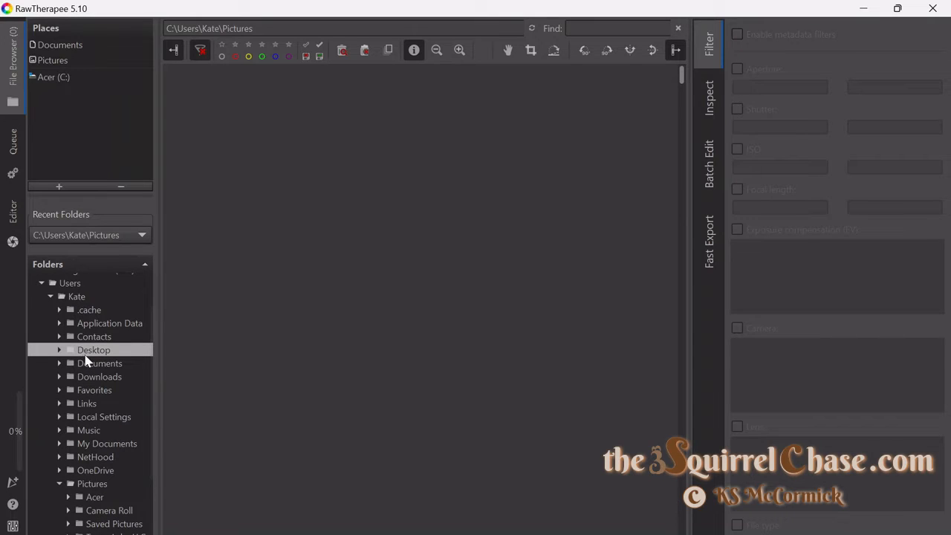
{"action": "left_click", "coordinate": [60, 351]}
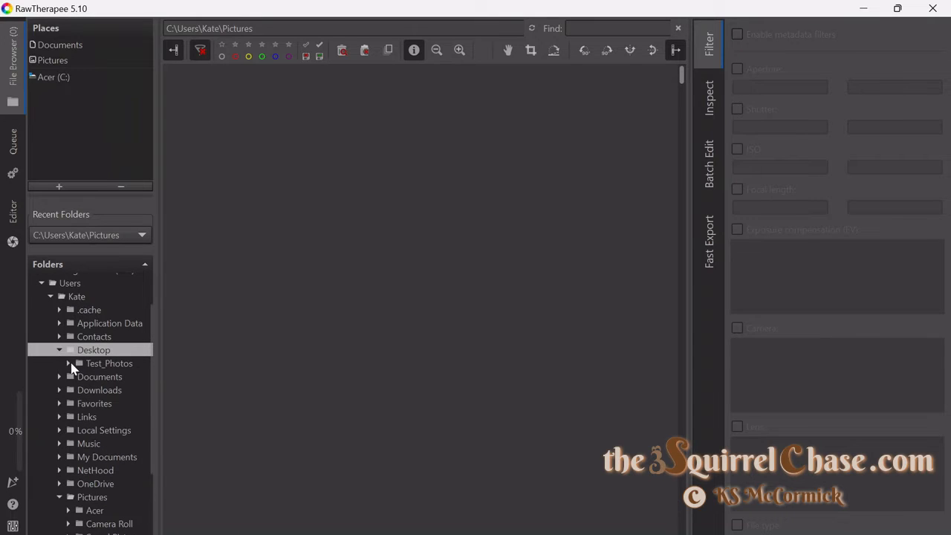
{"action": "left_click", "coordinate": [68, 363]}
{"action": "left_click", "coordinate": [119, 377]}
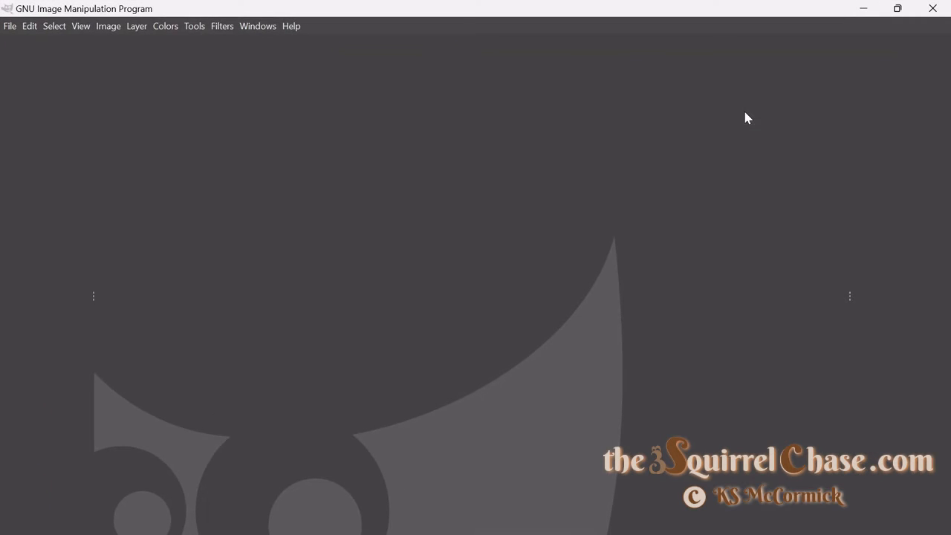
Step: Switch to GIMP, open the recently used raw photo DSC01721.ARW, and dismiss the RawTherapee plugin welcome message
{"action": "left_click", "coordinate": [10, 26]}
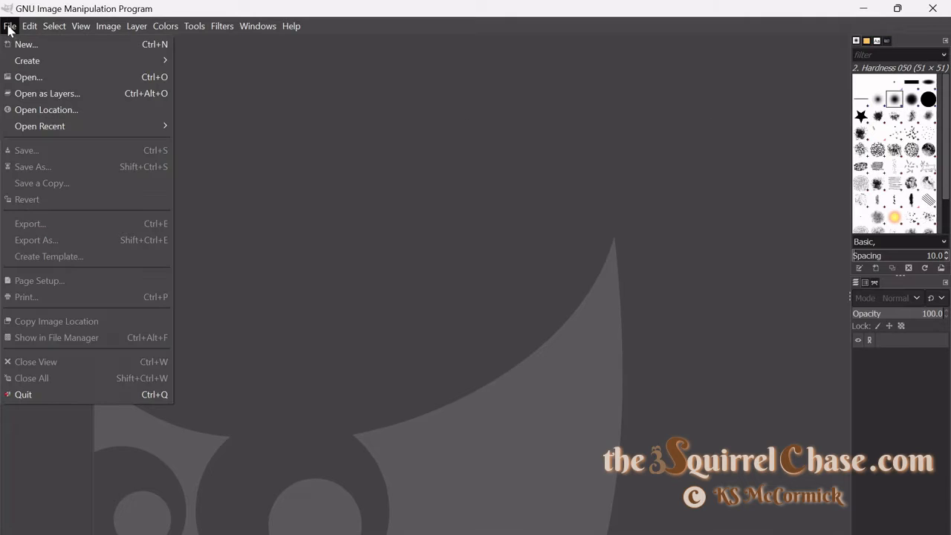
{"action": "left_click", "coordinate": [39, 80]}
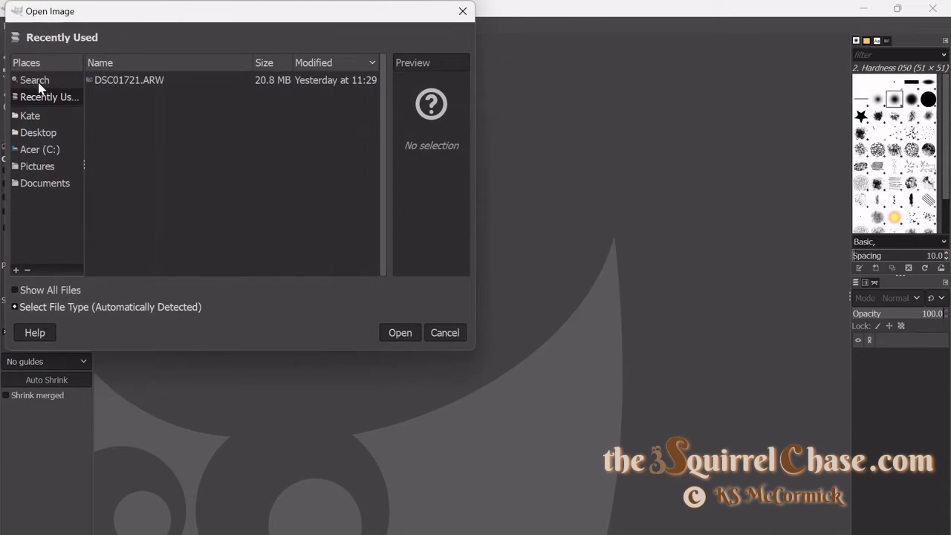
{"action": "left_click", "coordinate": [144, 82]}
{"action": "left_click", "coordinate": [408, 335]}
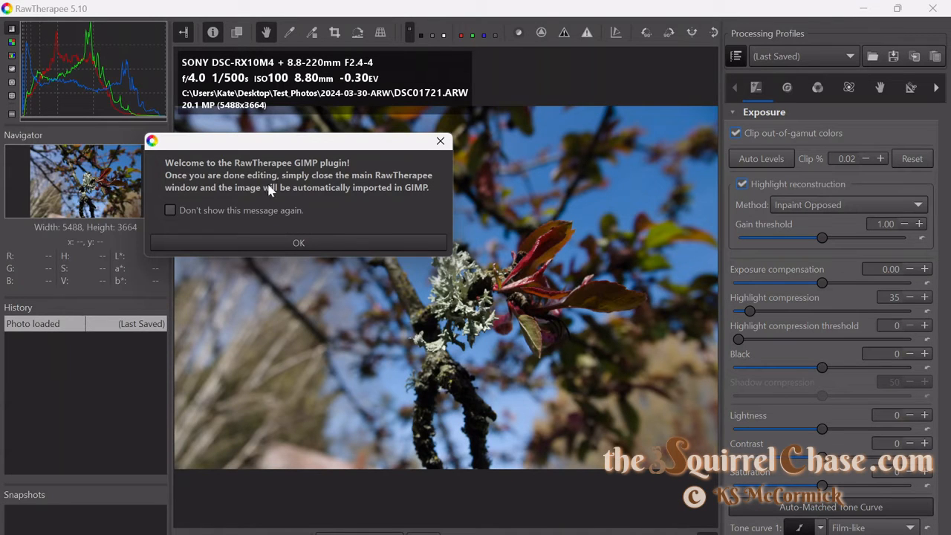
{"action": "left_click", "coordinate": [292, 245]}
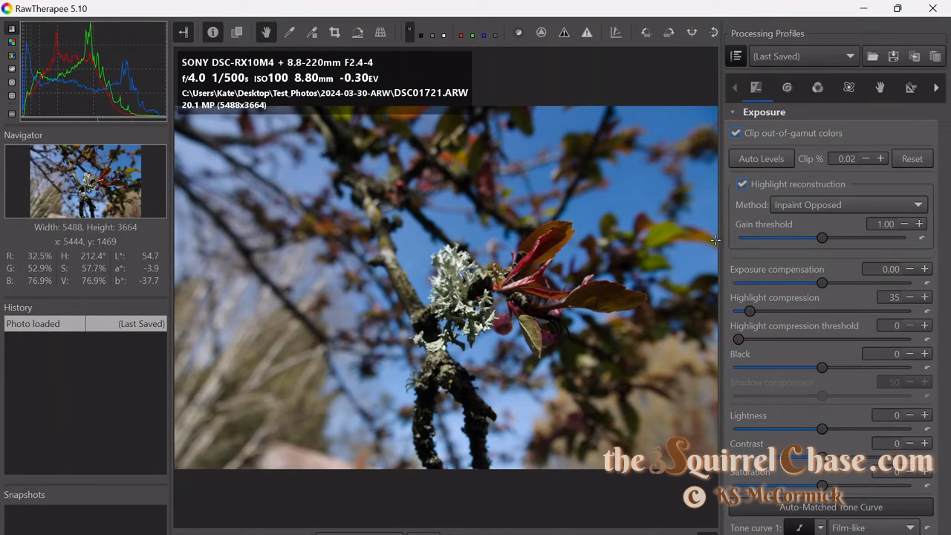
Step: Enable the Vibrance color adjustment and set its Pastel tones to 10
{"action": "left_click", "coordinate": [818, 88]}
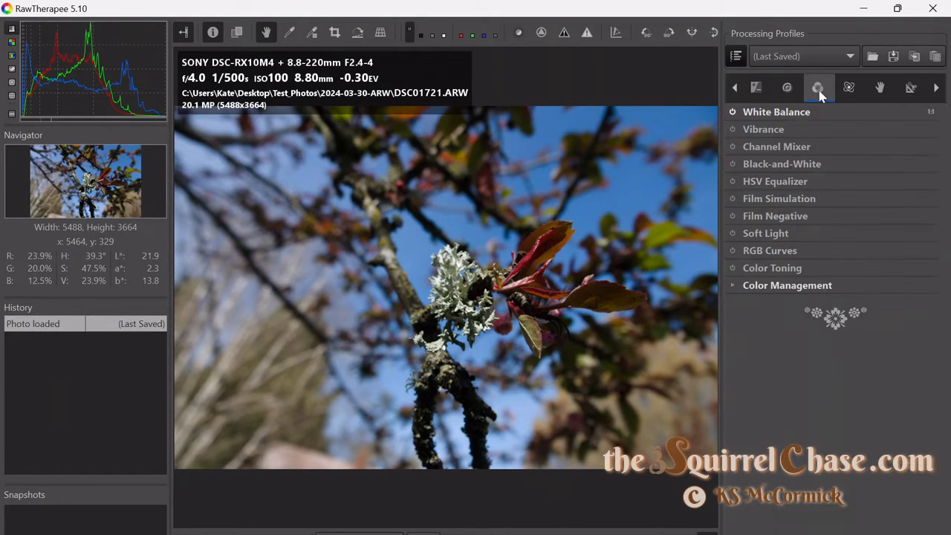
{"action": "left_click", "coordinate": [733, 129]}
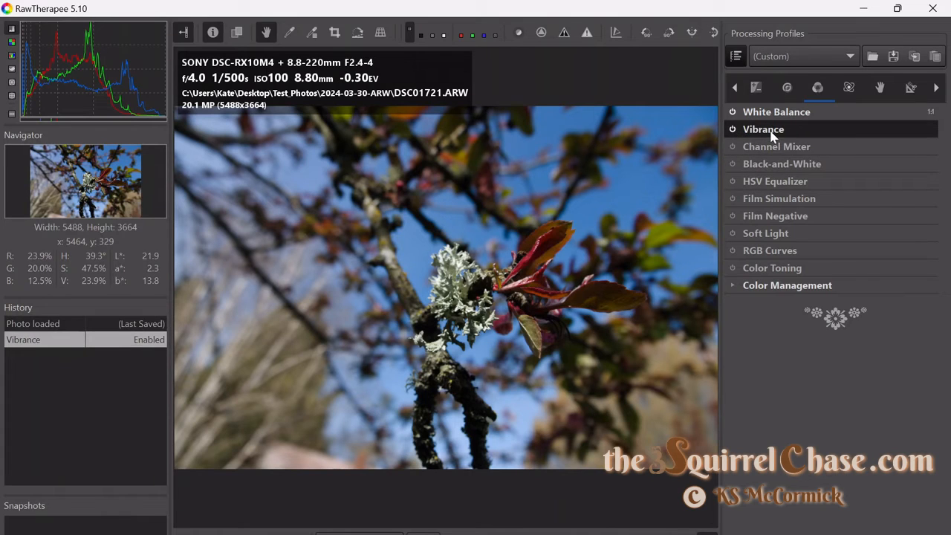
{"action": "left_click", "coordinate": [771, 132]}
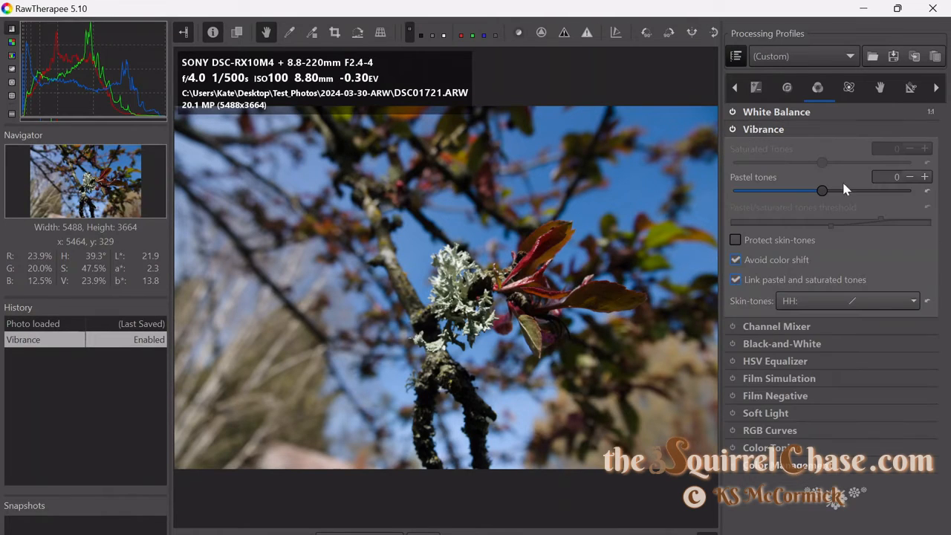
{"action": "left_click", "coordinate": [892, 177]}
{"action": "type", "text": "1"}
{"action": "key", "text": "Return"}
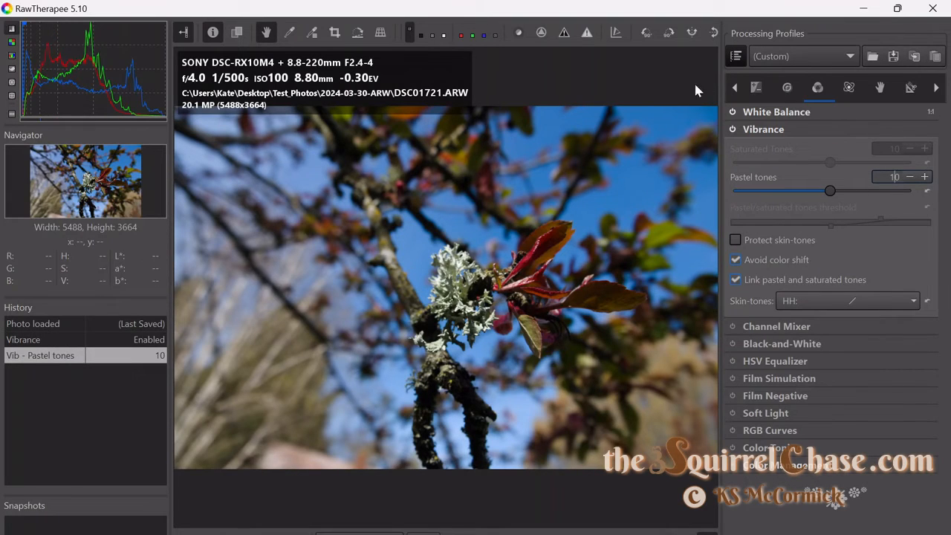
Step: Send the edited photo back to GIMP, converting it to the built-in sRGB color profile
{"action": "left_click", "coordinate": [933, 8]}
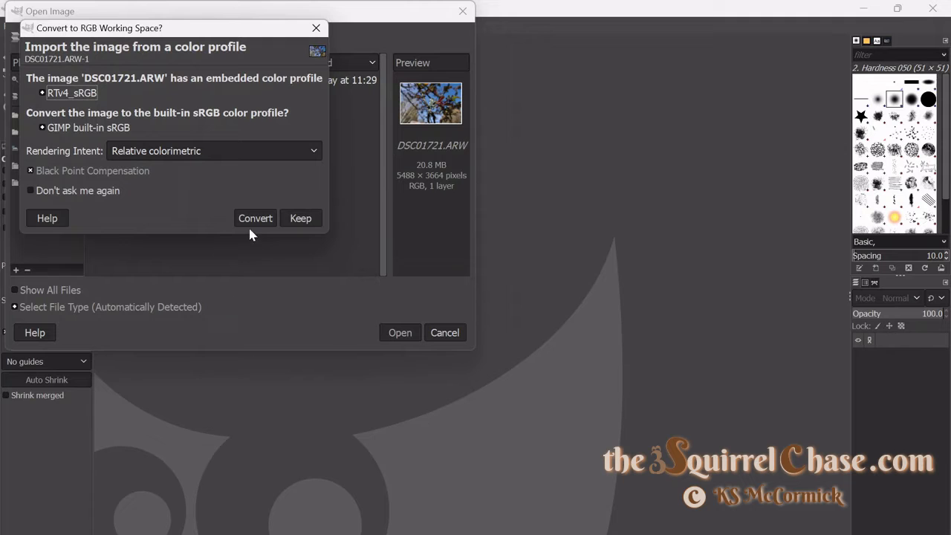
{"action": "left_click", "coordinate": [255, 218]}
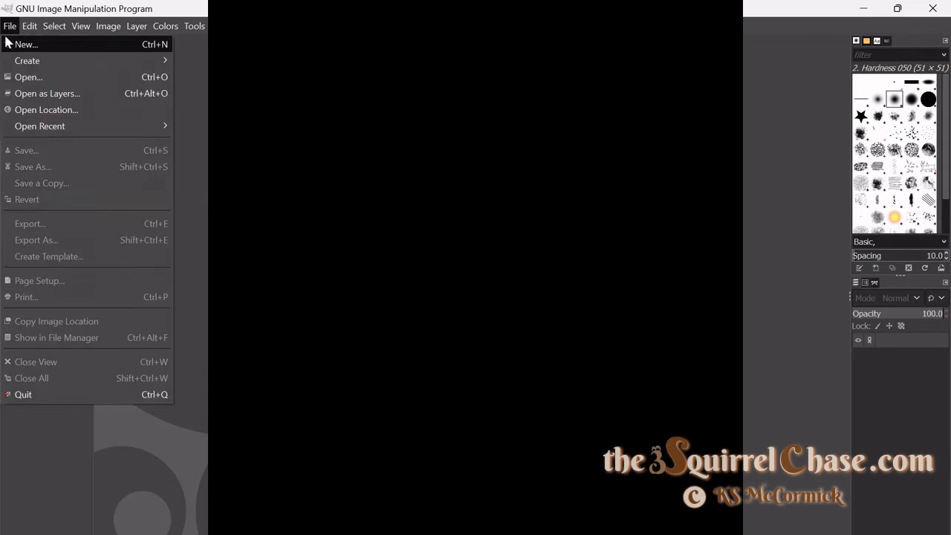
Step: Find GIMP's plug-in folder preferences and show the user-profile GIMP 2.10 plug-ins folder in the file manager
{"action": "mouse_move", "coordinate": [30, 28]}
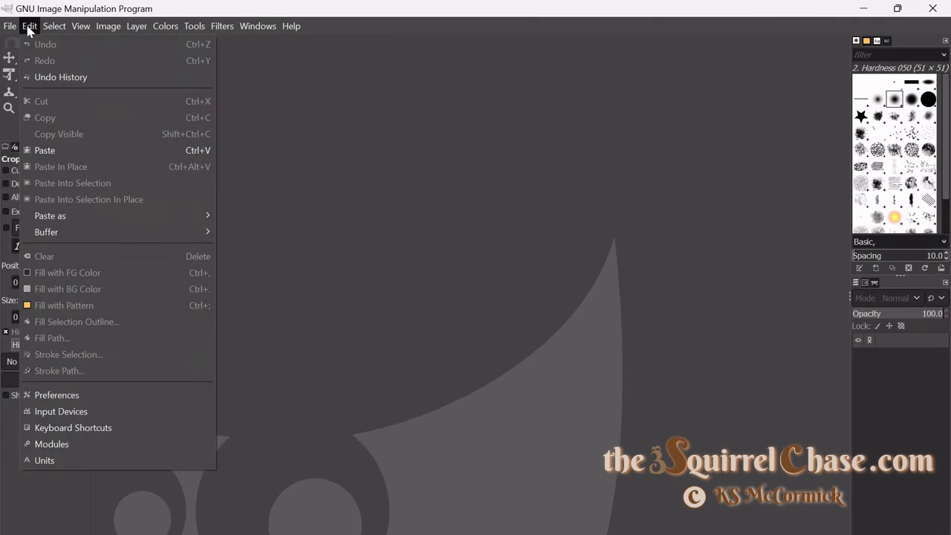
{"action": "left_click", "coordinate": [60, 403]}
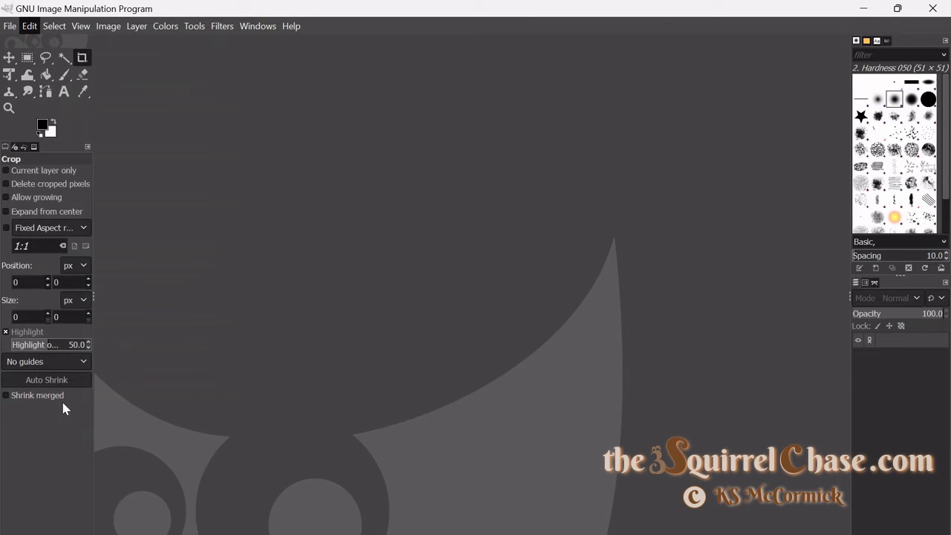
{"action": "scroll", "coordinate": [112, 420], "scroll_direction": "down", "scroll_amount": 3}
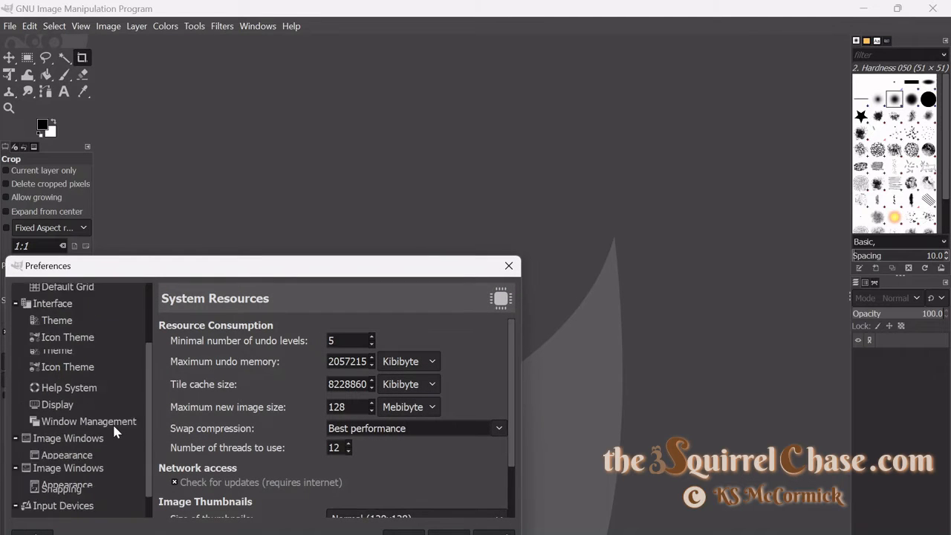
{"action": "scroll", "coordinate": [112, 422], "scroll_direction": "down", "scroll_amount": 1}
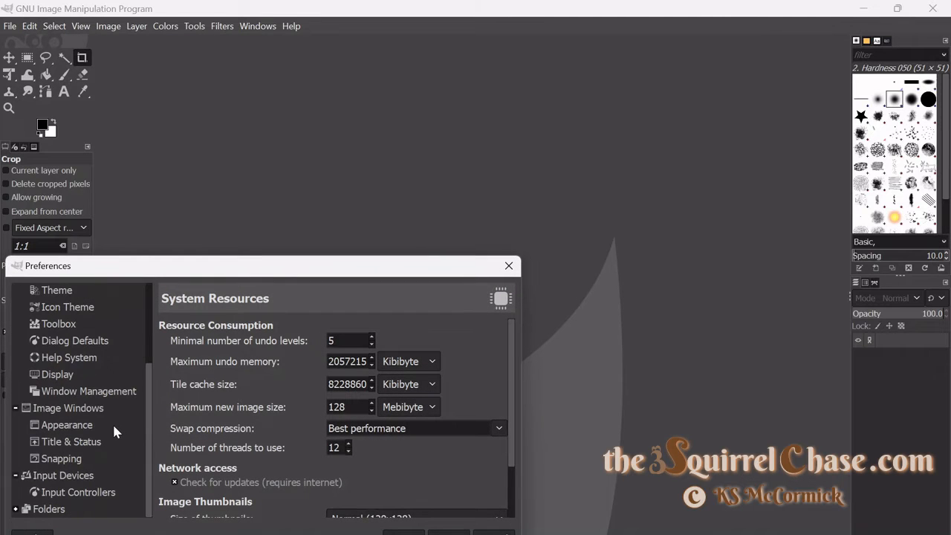
{"action": "left_click", "coordinate": [20, 511]}
{"action": "left_click_drag", "start_coordinate": [153, 382], "coordinate": [145, 489]}
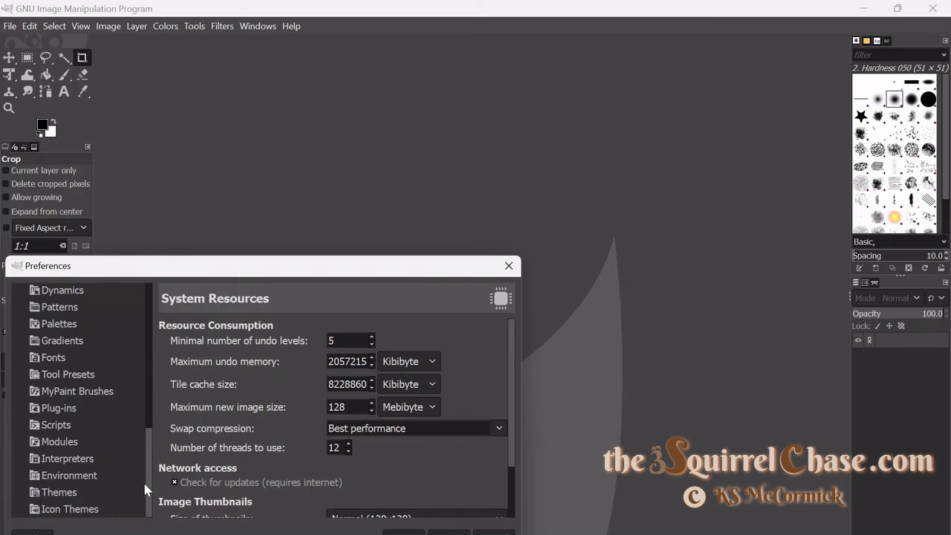
{"action": "left_click", "coordinate": [80, 413]}
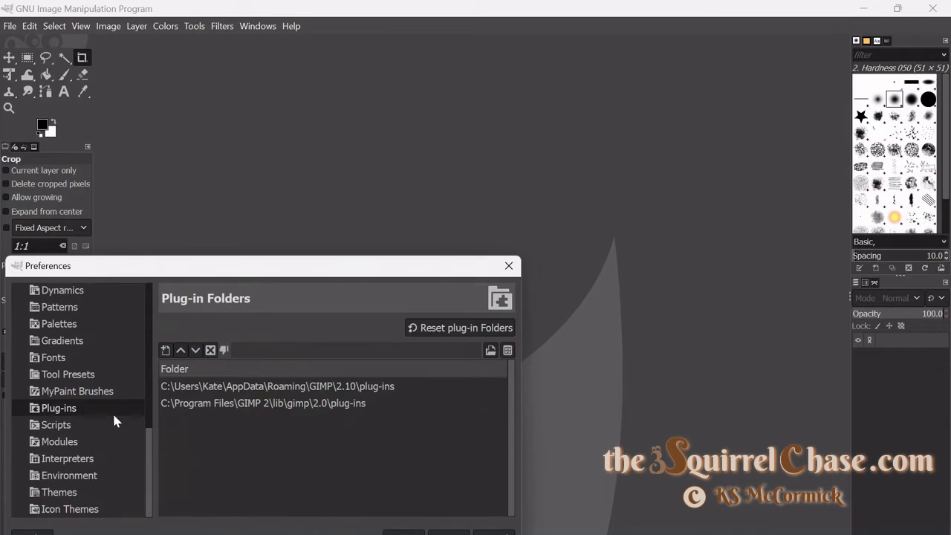
{"action": "left_click", "coordinate": [392, 386]}
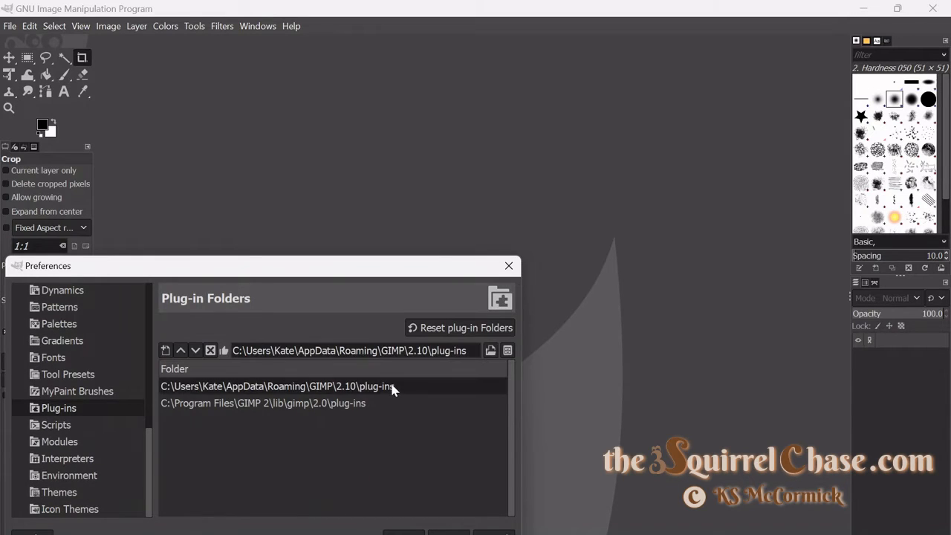
{"action": "left_click", "coordinate": [508, 351]}
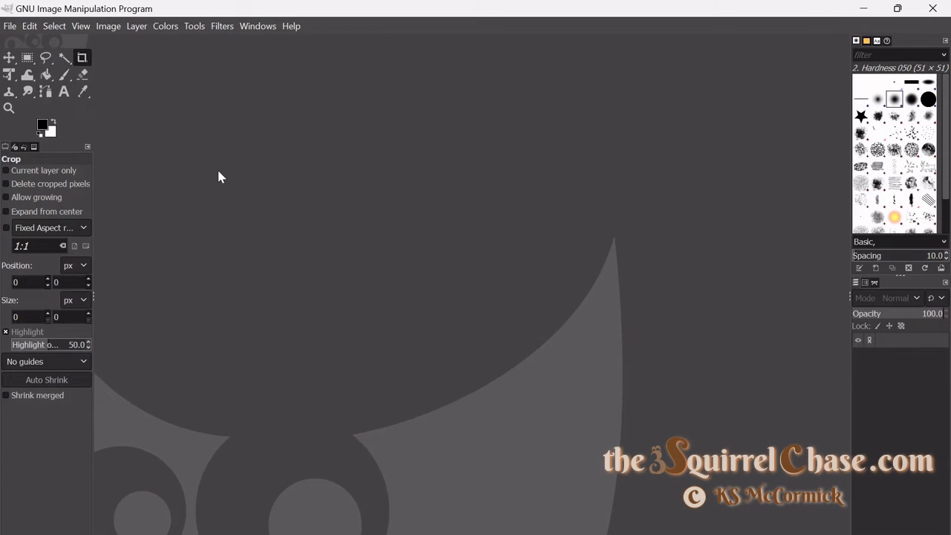
Step: Open GIMP's preferences again and display the Plug-ins page under Folders
{"action": "left_click", "coordinate": [30, 28]}
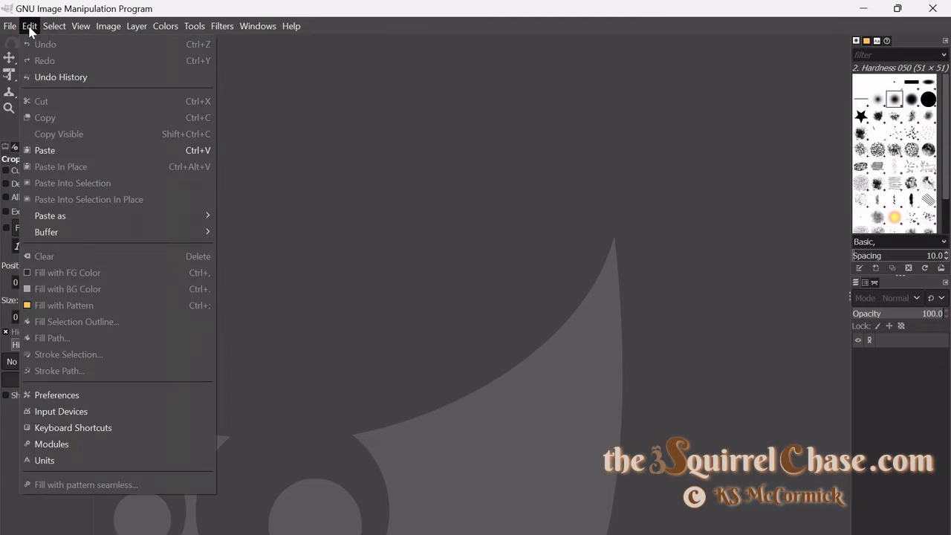
{"action": "left_click", "coordinate": [136, 402]}
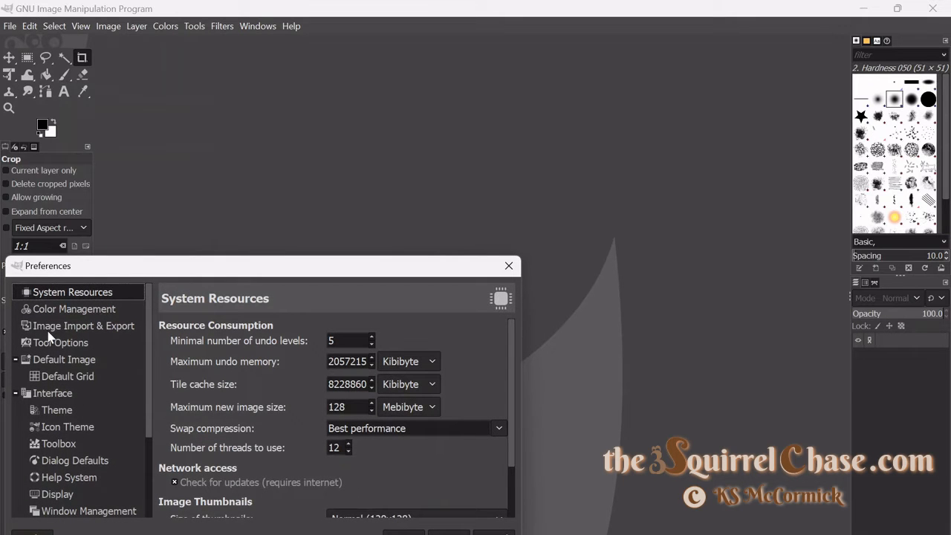
{"action": "scroll", "coordinate": [49, 338], "scroll_direction": "down", "scroll_amount": 4}
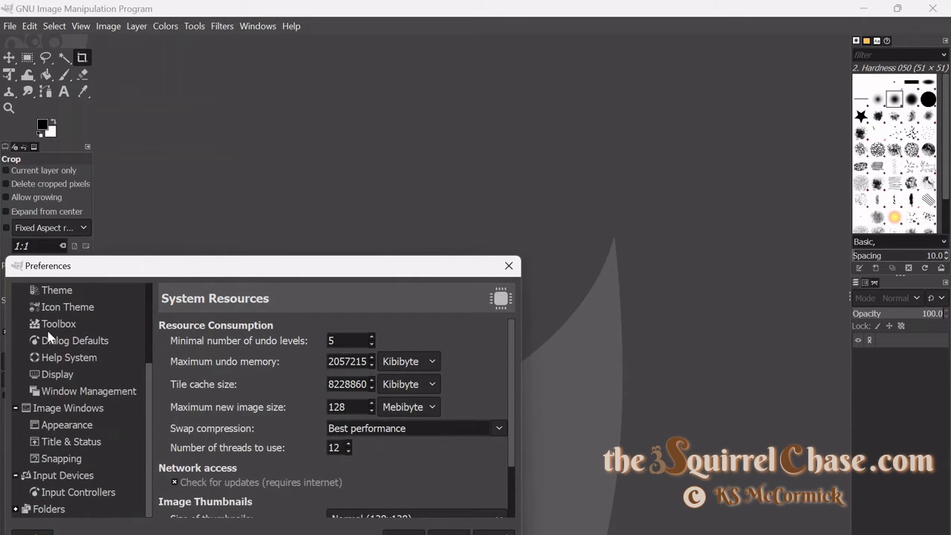
{"action": "left_click", "coordinate": [16, 510]}
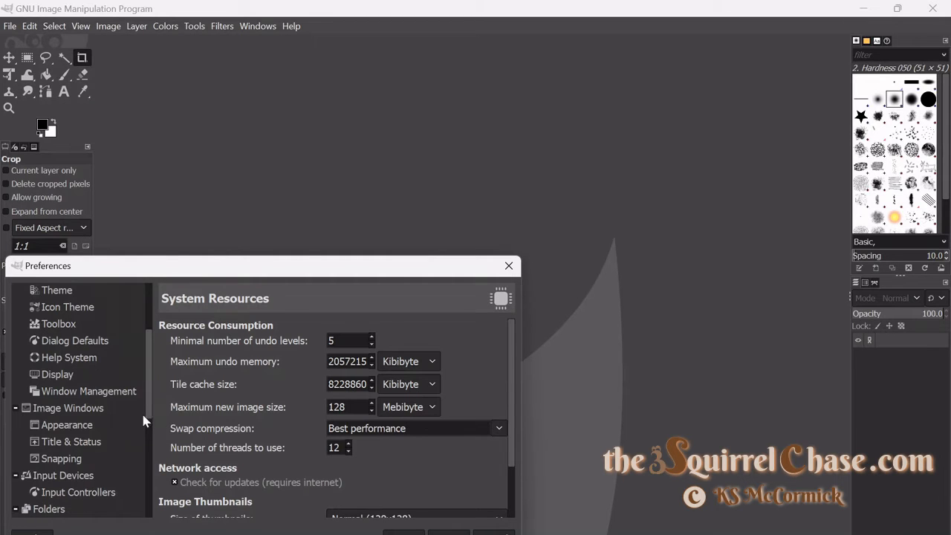
{"action": "left_click_drag", "start_coordinate": [151, 400], "coordinate": [147, 427]}
{"action": "left_click_drag", "start_coordinate": [148, 465], "coordinate": [148, 510]}
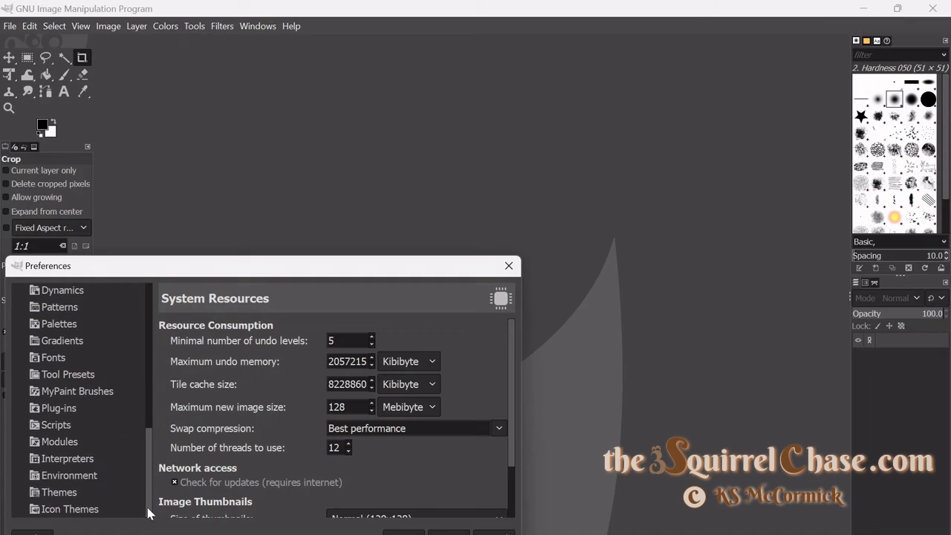
{"action": "left_click", "coordinate": [54, 410]}
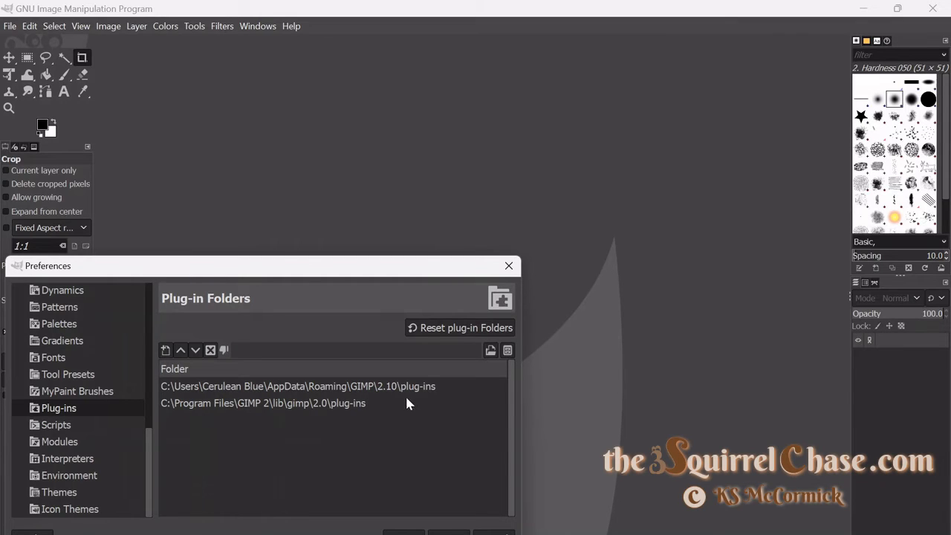
Step: Show the user-profile plug-ins folder in the file manager and open that folder
{"action": "left_click", "coordinate": [324, 392]}
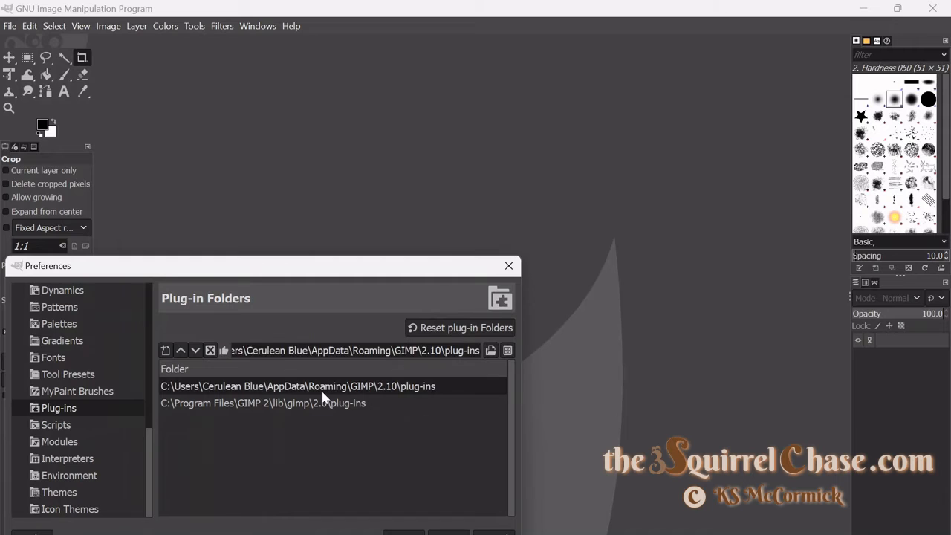
{"action": "left_click", "coordinate": [507, 354]}
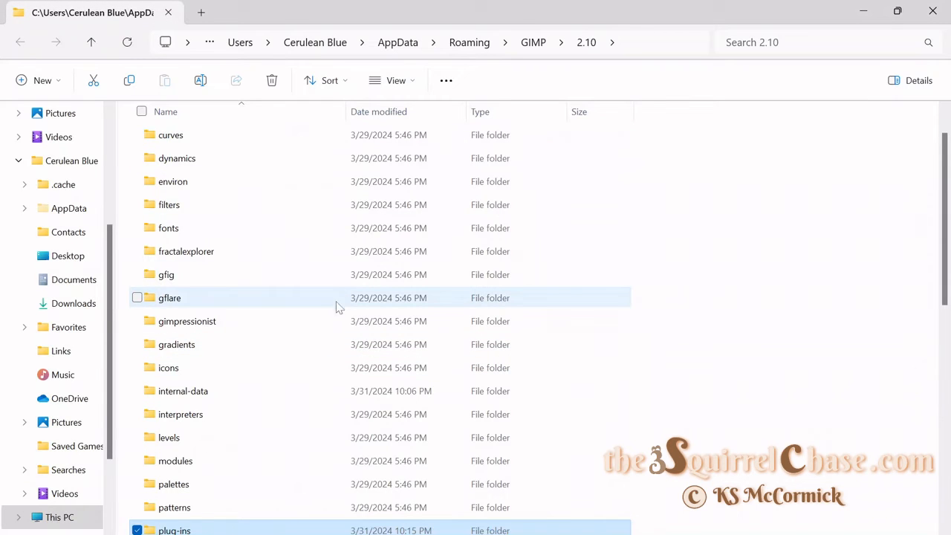
{"action": "scroll", "coordinate": [333, 311], "scroll_direction": "down", "scroll_amount": 2}
{"action": "scroll", "coordinate": [333, 310], "scroll_direction": "down", "scroll_amount": 1}
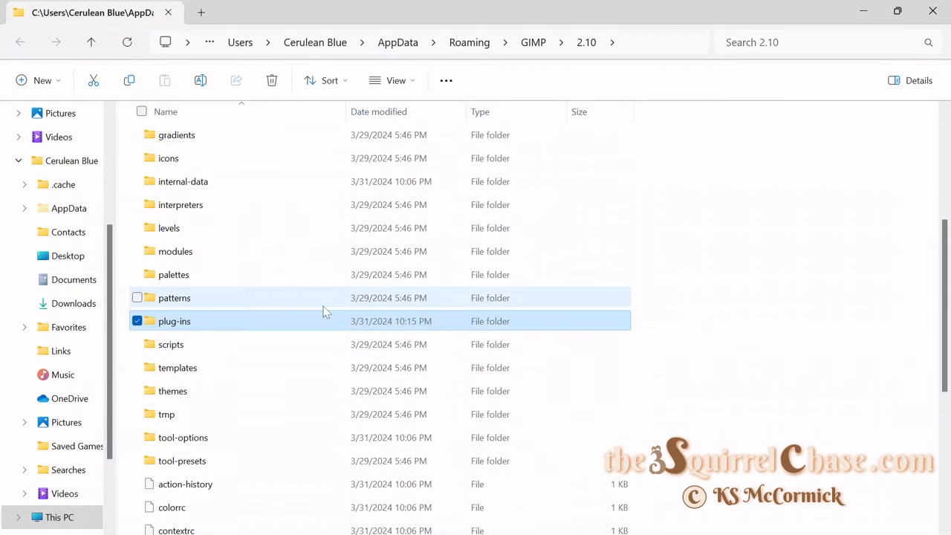
{"action": "double_click", "coordinate": [193, 322]}
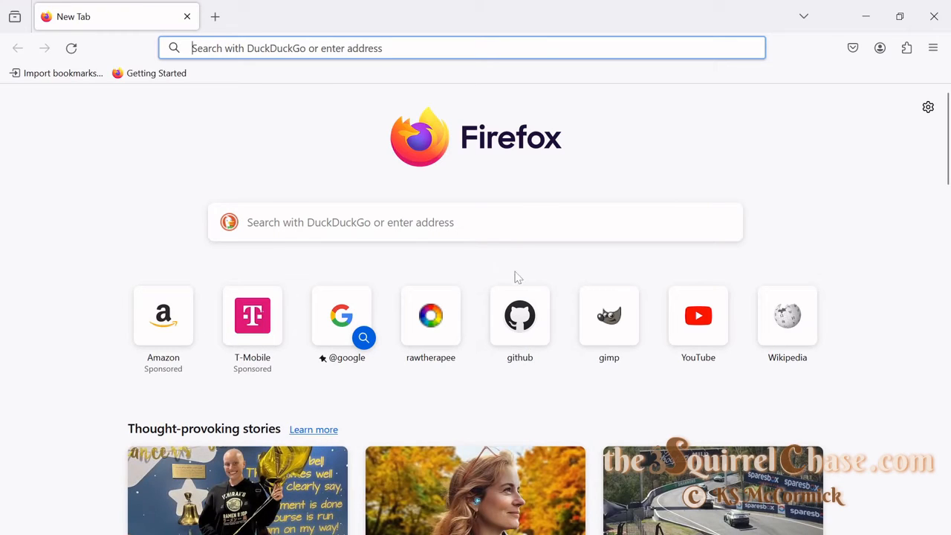
Step: Switch to Firefox, open the bootchk/resynthesizer repository on GitHub, and go to its README
{"action": "left_click", "coordinate": [535, 331]}
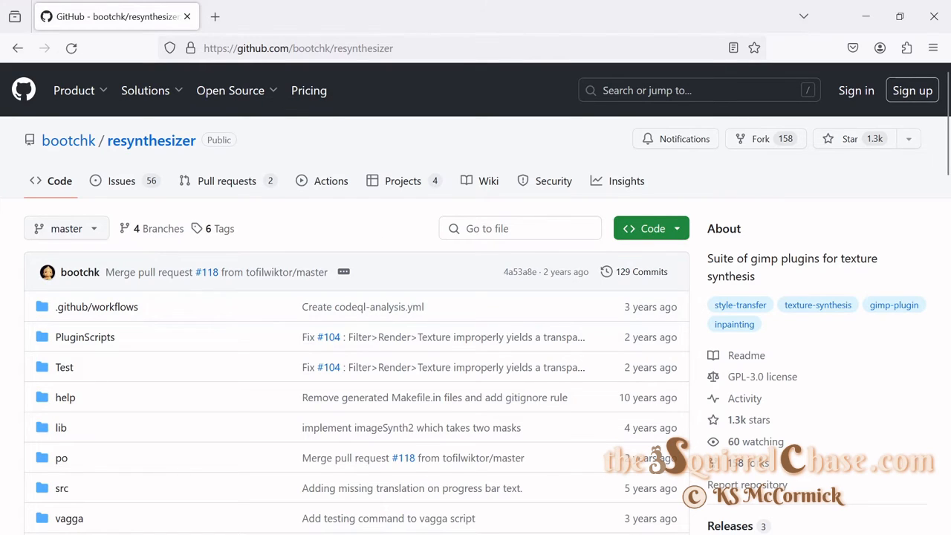
{"action": "scroll", "coordinate": [558, 301], "scroll_direction": "down", "scroll_amount": 6}
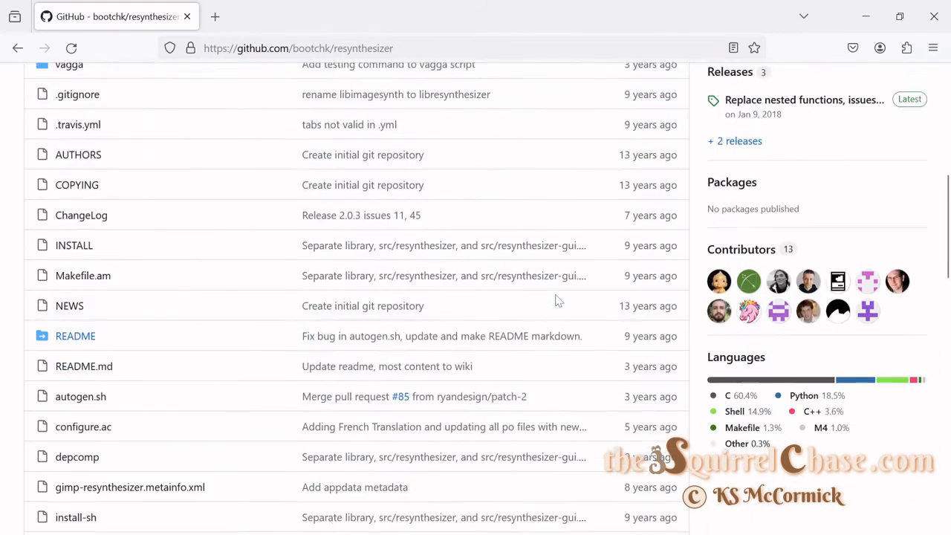
{"action": "scroll", "coordinate": [558, 301], "scroll_direction": "down", "scroll_amount": 9}
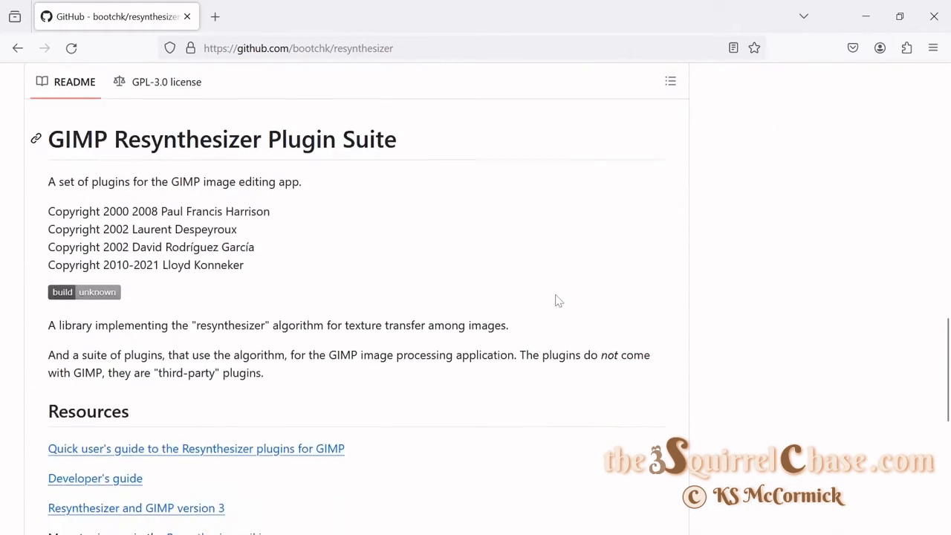
Step: Follow the README's Windows installation link to the plugin archive and download Resynthesizer_v1.0-i686.zip
{"action": "scroll", "coordinate": [559, 301], "scroll_direction": "down", "scroll_amount": 5}
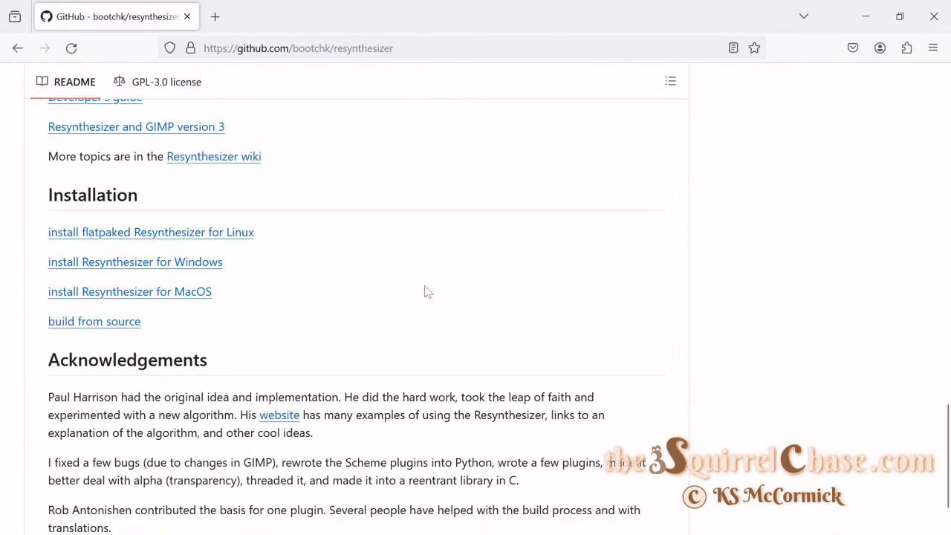
{"action": "left_click", "coordinate": [190, 272]}
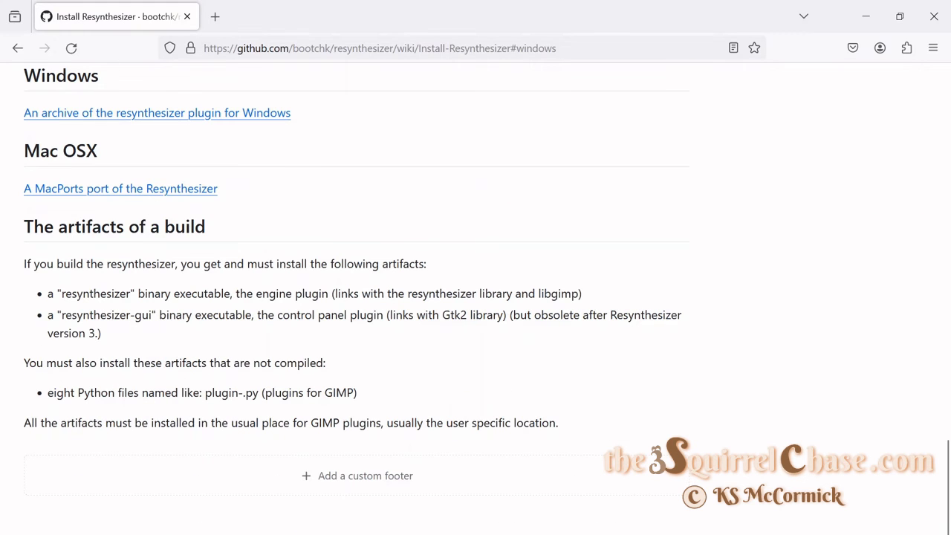
{"action": "left_click", "coordinate": [246, 120]}
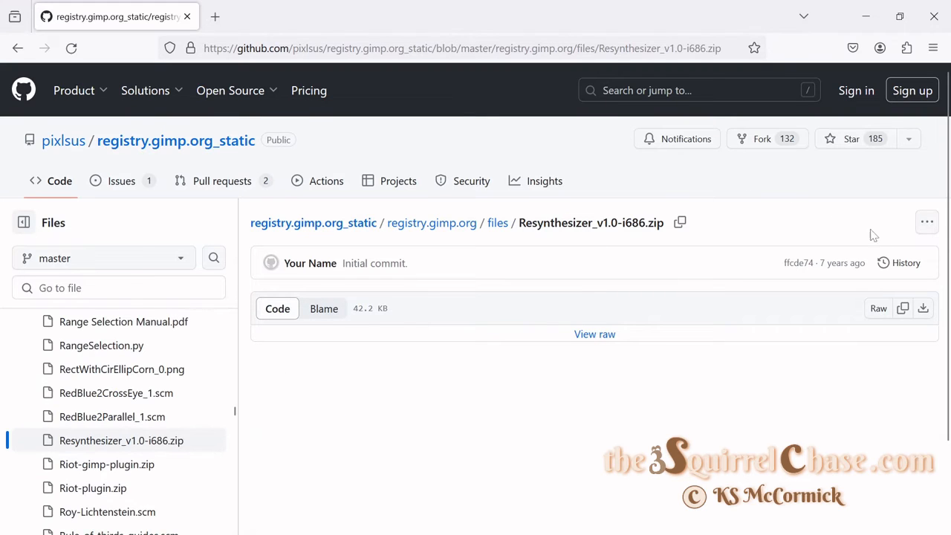
{"action": "left_click", "coordinate": [924, 310]}
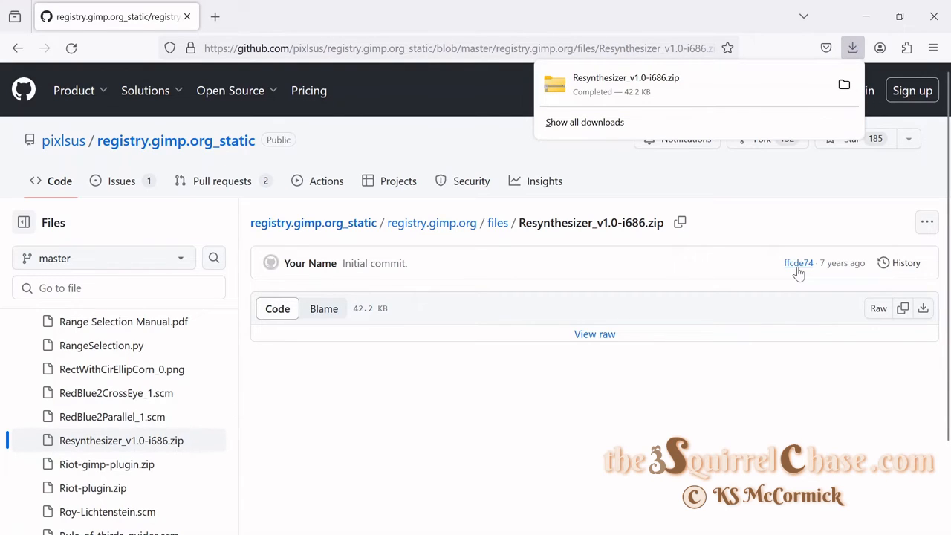
Step: Open the downloaded Resynthesizer_v1.0-i686.zip and extract all its files to the Resynthesizer_v1.0-i686 folder in Downloads
{"action": "left_click", "coordinate": [653, 79]}
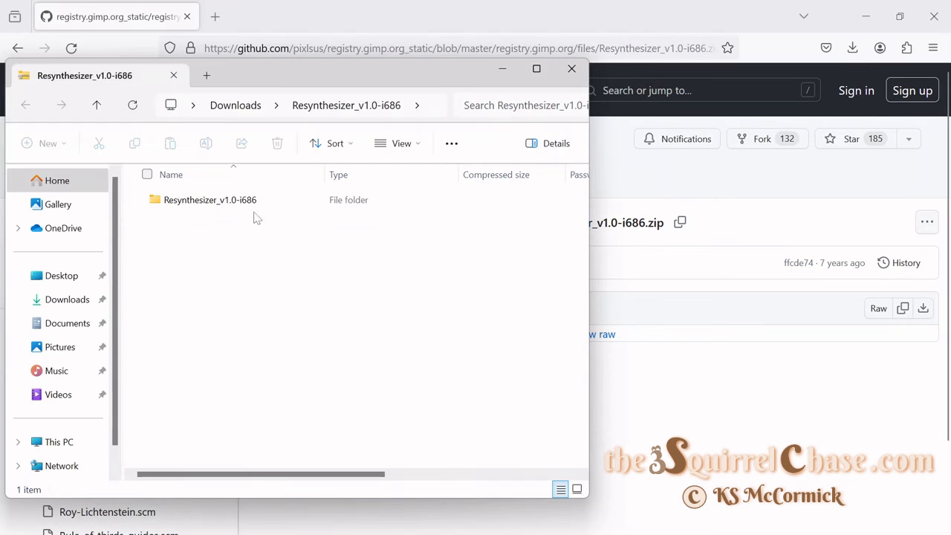
{"action": "left_click", "coordinate": [191, 208]}
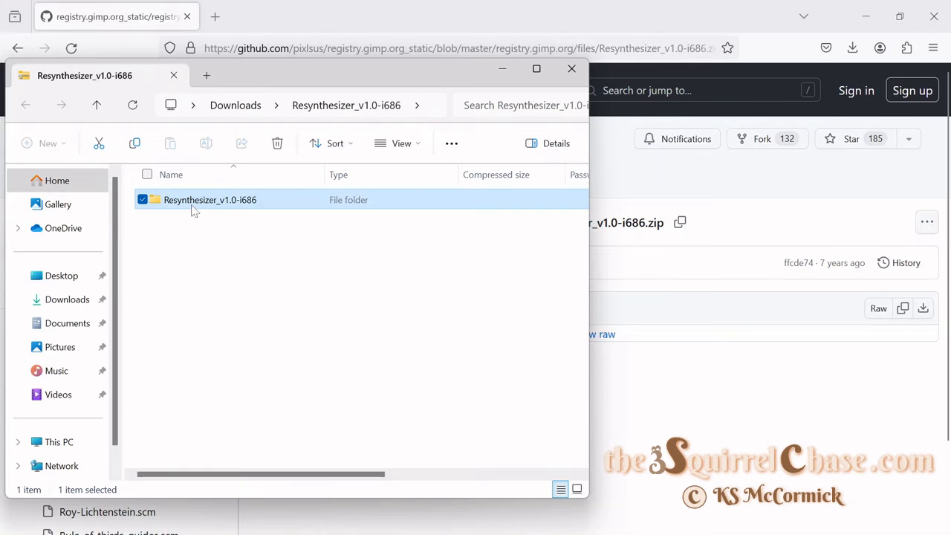
{"action": "double_click", "coordinate": [194, 204]}
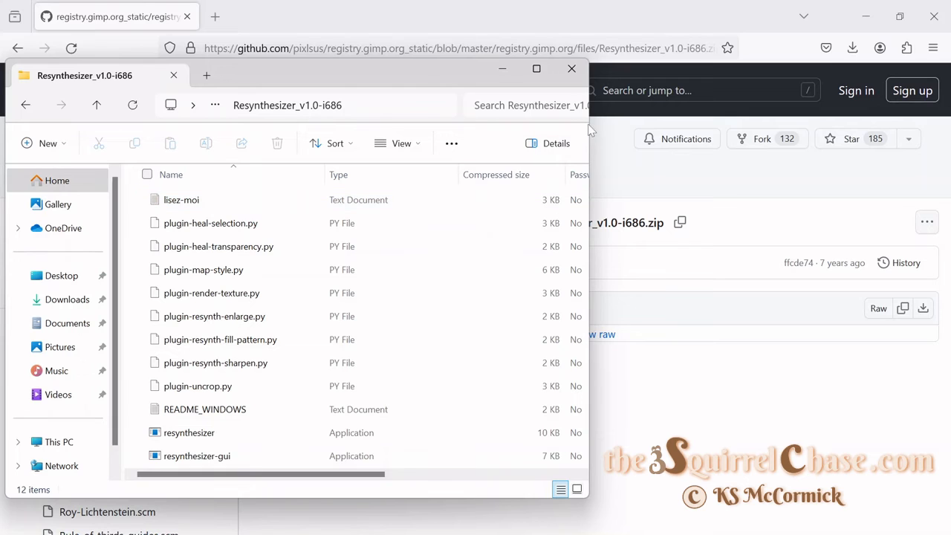
{"action": "left_click_drag", "start_coordinate": [589, 128], "coordinate": [884, 105]}
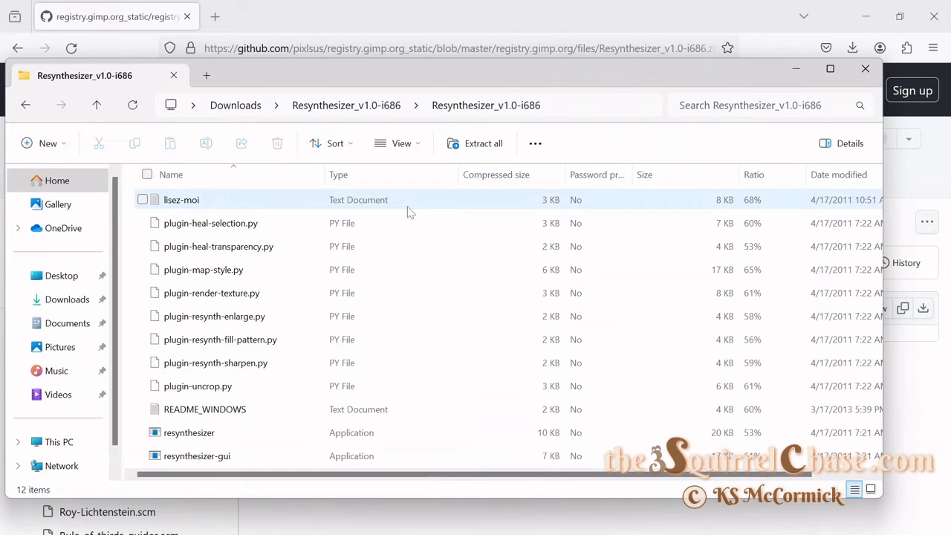
{"action": "left_click", "coordinate": [488, 148]}
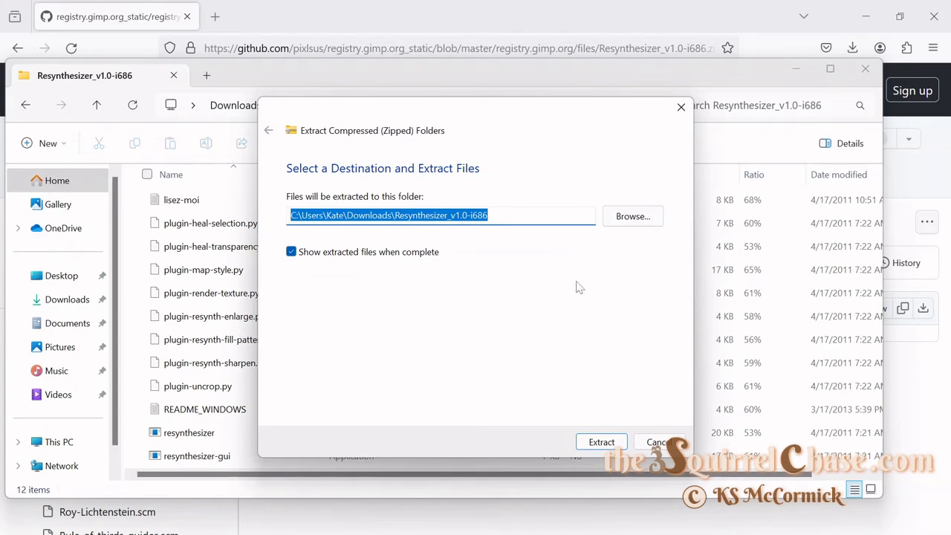
{"action": "left_click", "coordinate": [604, 443]}
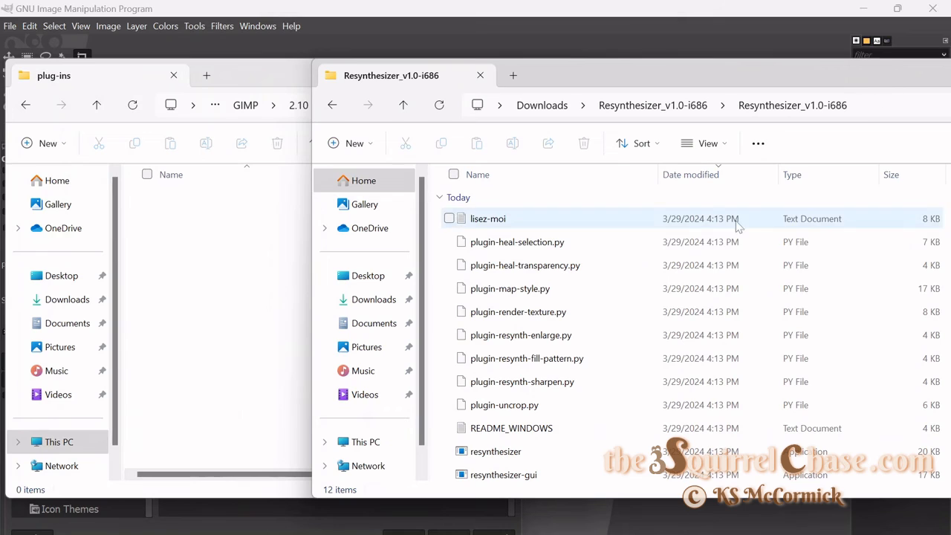
Step: Move the extracted files from plugin-heal-selection.py through resynthesizer-gui, leaving out lisez-moi, into GIMP's 2.10 plug-ins folder
{"action": "left_click", "coordinate": [532, 222]}
{"action": "left_click", "coordinate": [535, 243]}
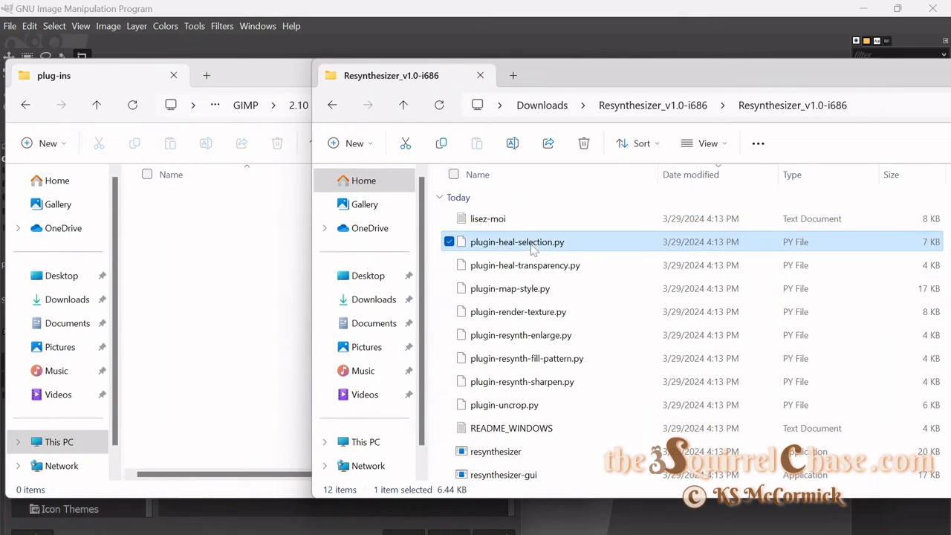
{"action": "scroll", "coordinate": [559, 313], "scroll_direction": "down", "scroll_amount": 1}
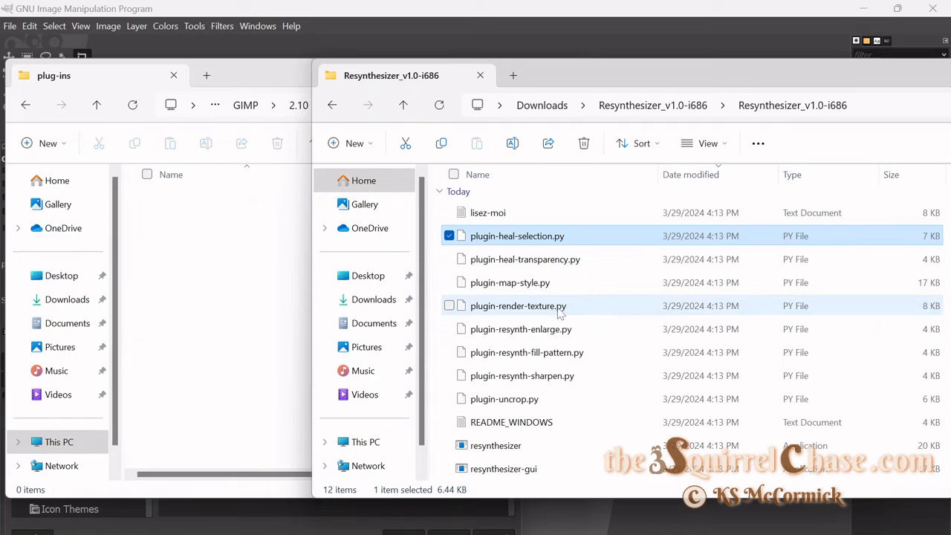
{"action": "left_click", "coordinate": [533, 470], "text": "shift"}
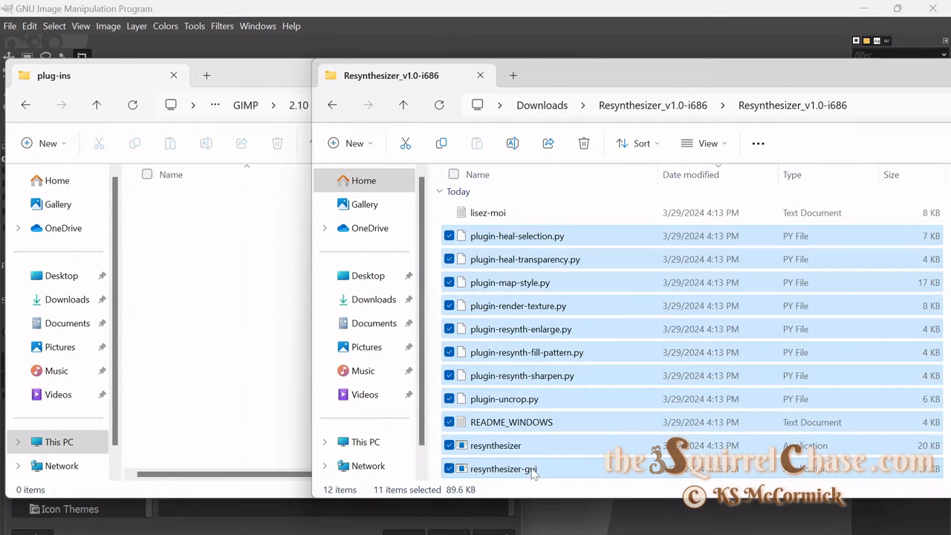
{"action": "left_click_drag", "start_coordinate": [595, 280], "coordinate": [192, 309]}
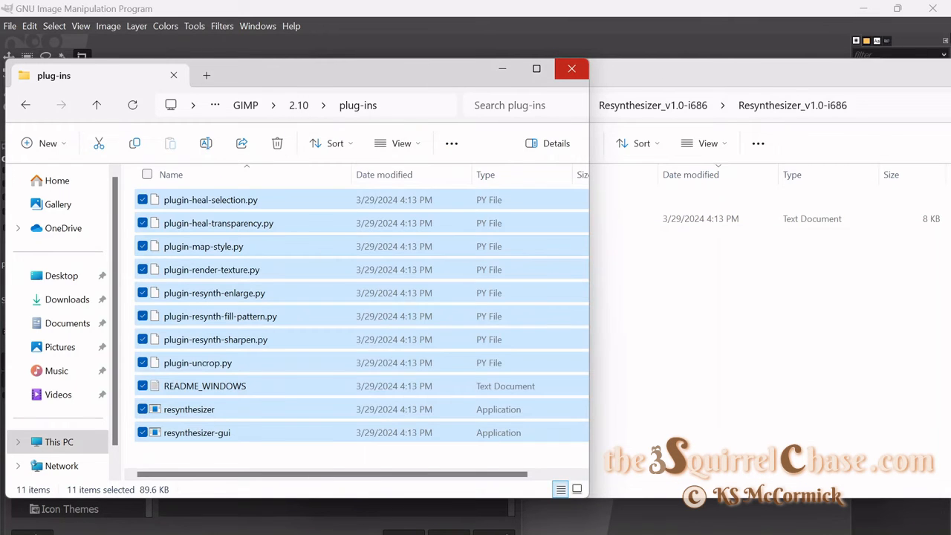
Step: Close GIMP and the open plug-ins and Resynthesizer_v1.0-i686 folder windows
{"action": "left_click", "coordinate": [942, 8]}
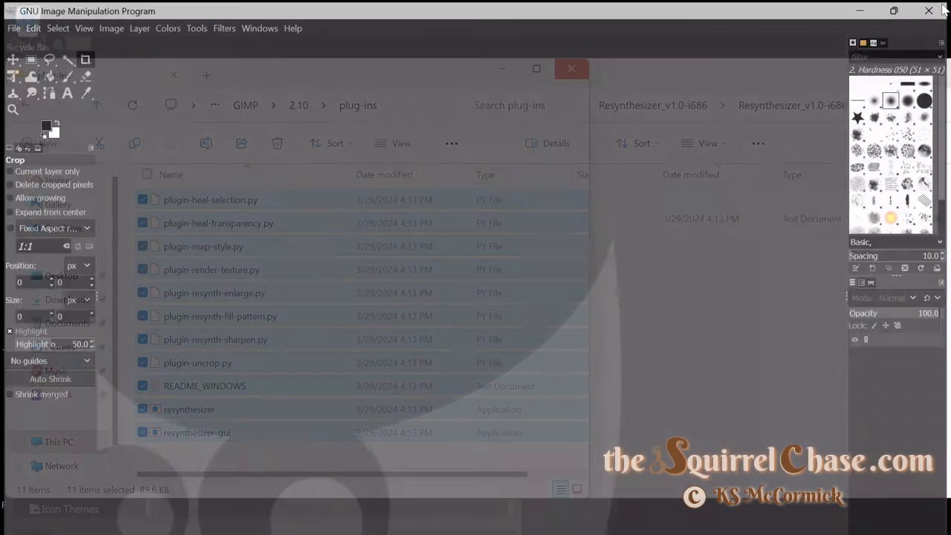
{"action": "left_click", "coordinate": [576, 78]}
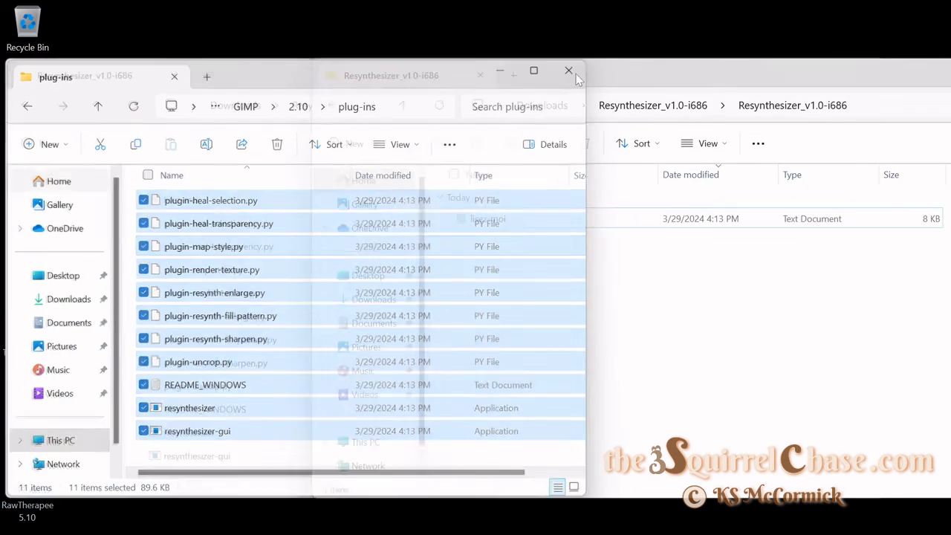
{"action": "left_click_drag", "start_coordinate": [882, 87], "coordinate": [582, 106]}
{"action": "left_click", "coordinate": [866, 91]}
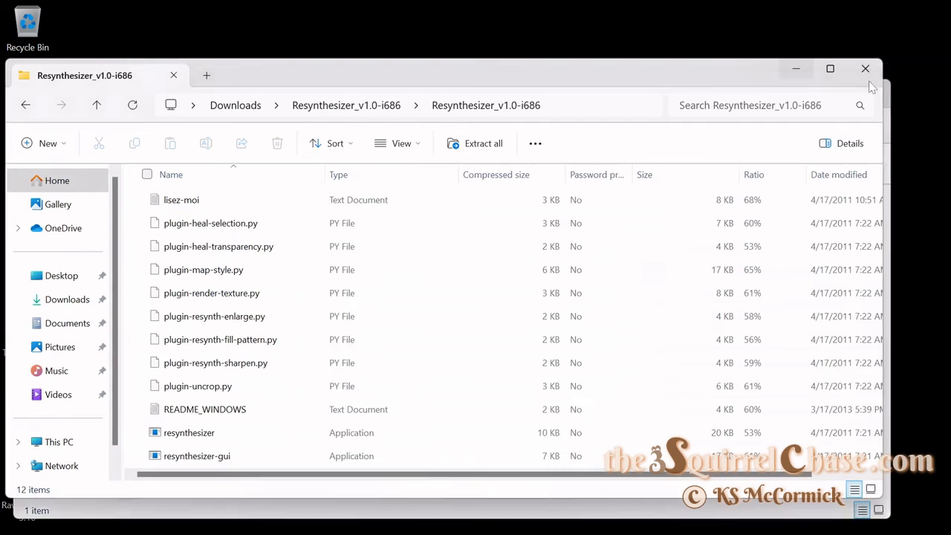
{"action": "left_click", "coordinate": [866, 69]}
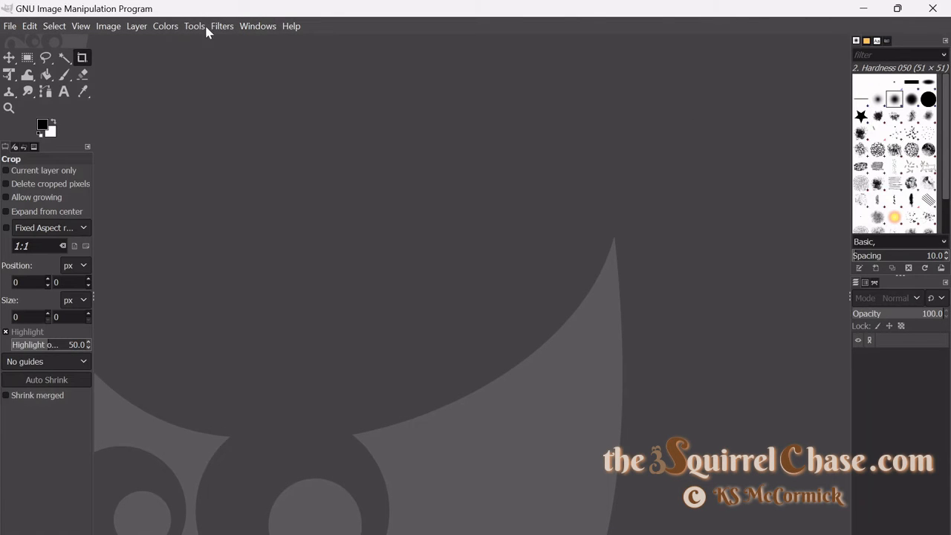
Step: Look through GIMP's filter categories, including Enhance, for the Resynthesizer tools
{"action": "left_click", "coordinate": [220, 28]}
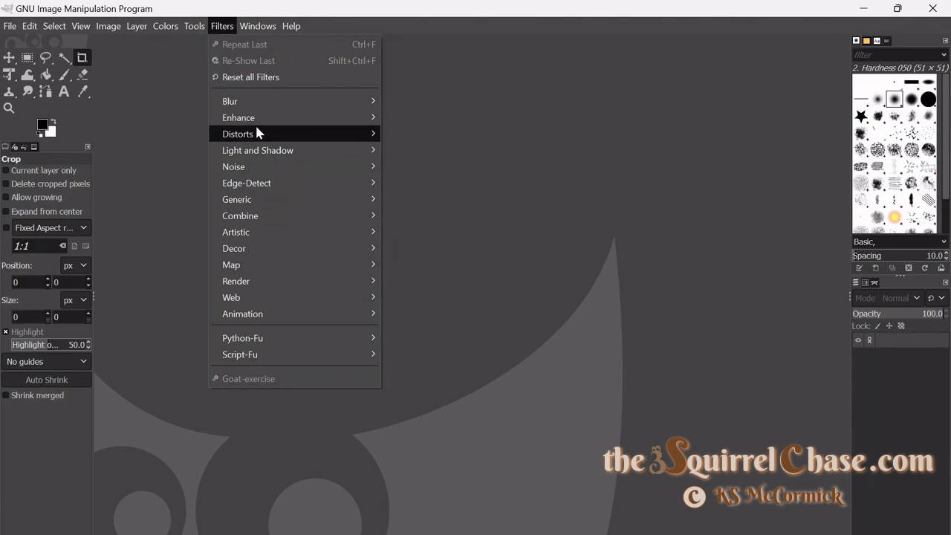
{"action": "mouse_move", "coordinate": [259, 123]}
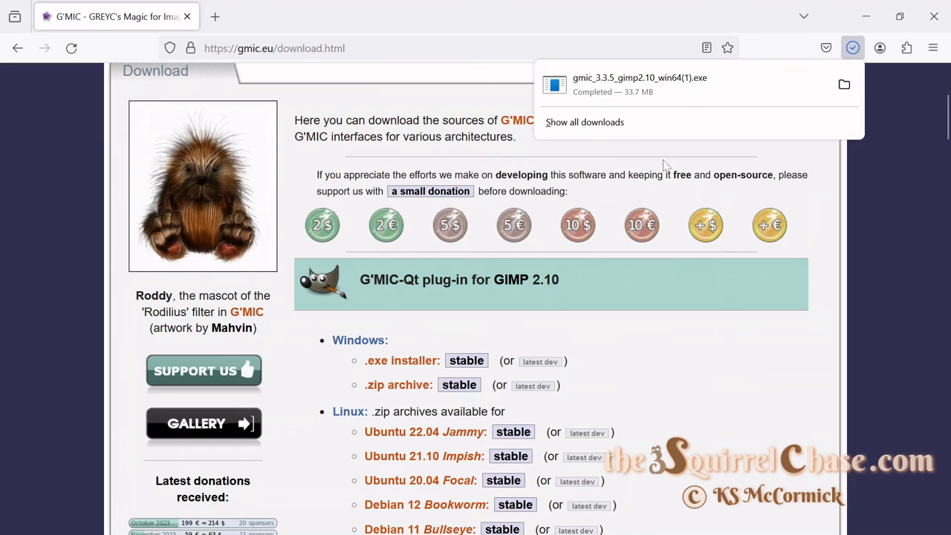
Step: Run the downloaded gmic_3.3.5_gimp2.10_win64(1).exe installer and allow it past the SmartScreen block
{"action": "left_click", "coordinate": [654, 83]}
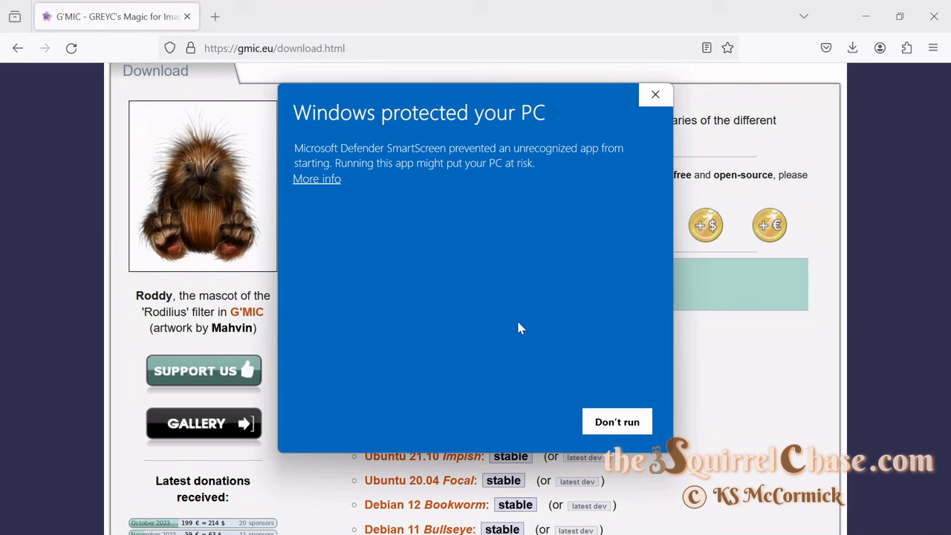
{"action": "left_click", "coordinate": [318, 179]}
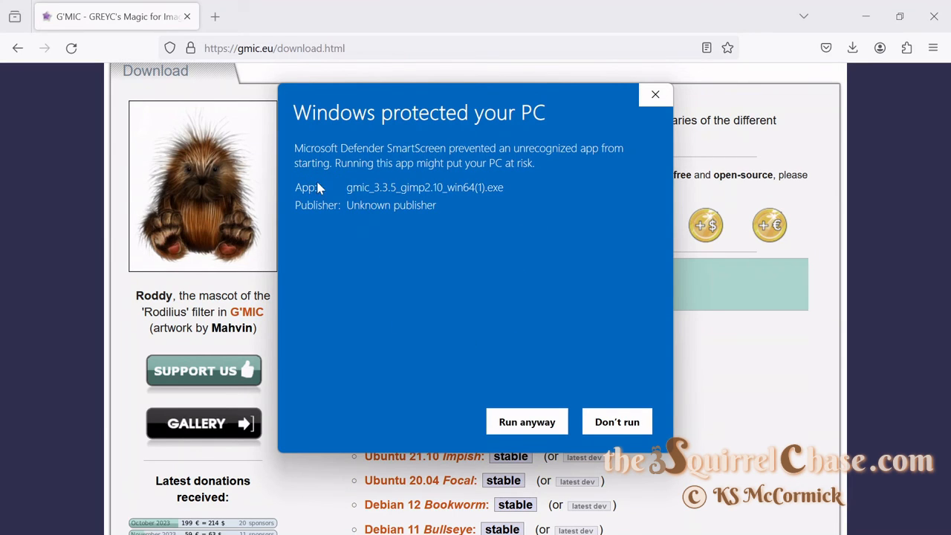
{"action": "left_click", "coordinate": [530, 421]}
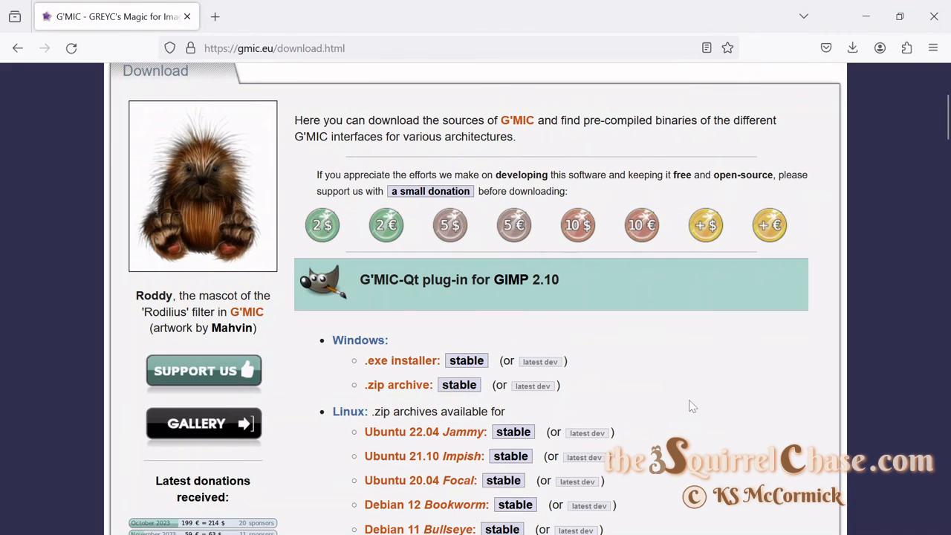
Step: Accept the license agreement and install G'MIC-Qt for GIMP 3.3.5 into the default gmic_gimp_qt folder, completing the setup
{"action": "scroll", "coordinate": [469, 290], "scroll_direction": "down", "scroll_amount": 3}
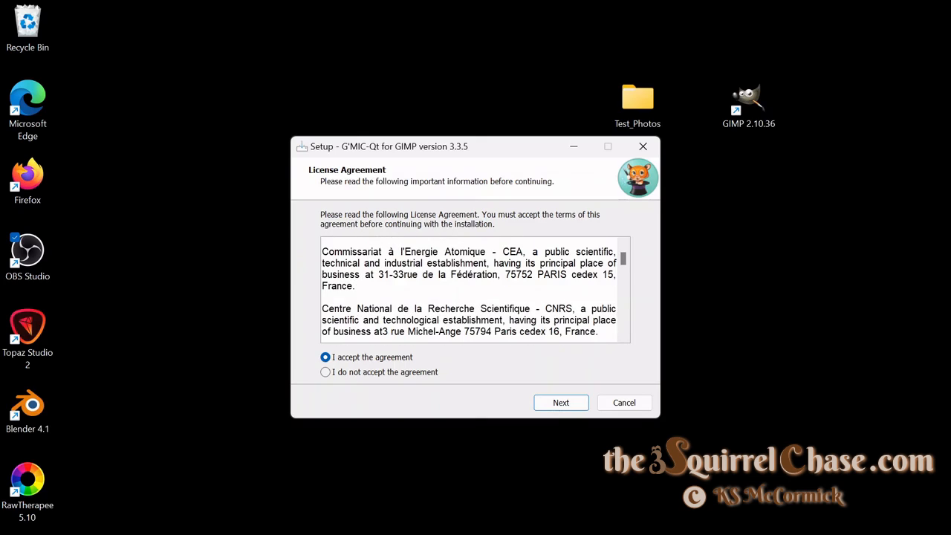
{"action": "left_click", "coordinate": [563, 402]}
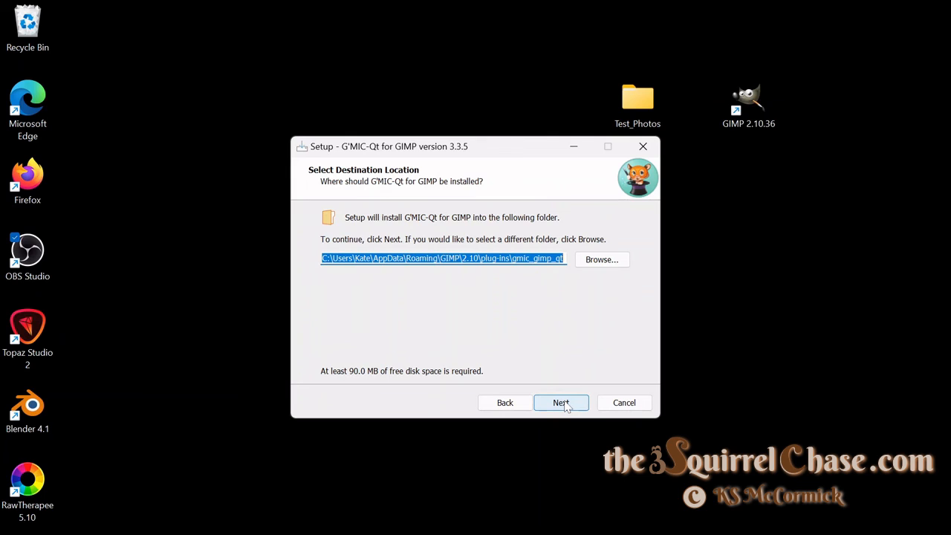
{"action": "left_click", "coordinate": [562, 403]}
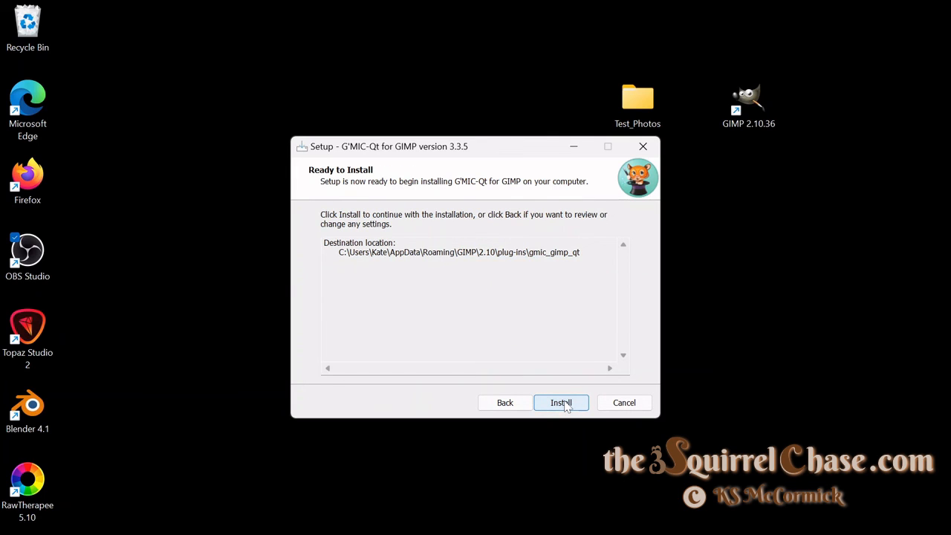
{"action": "left_click", "coordinate": [564, 403]}
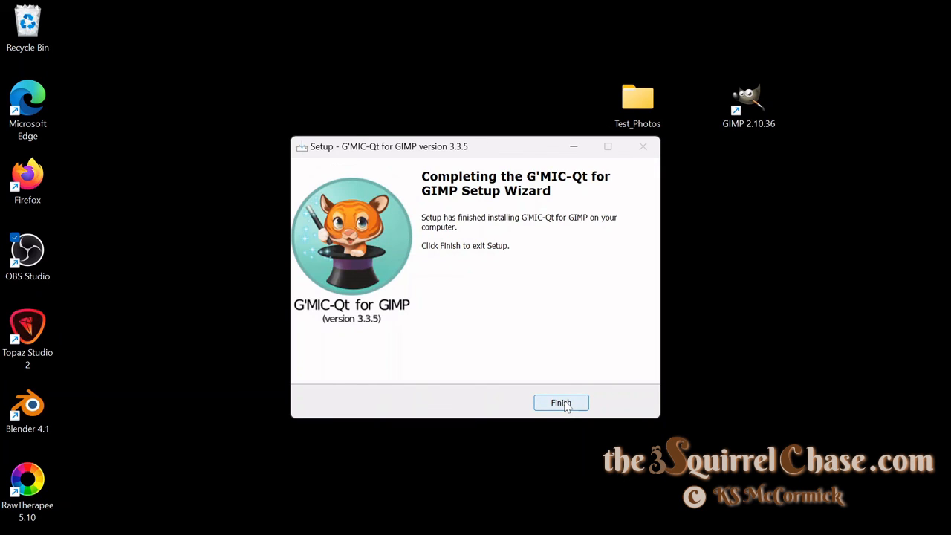
{"action": "left_click", "coordinate": [562, 403]}
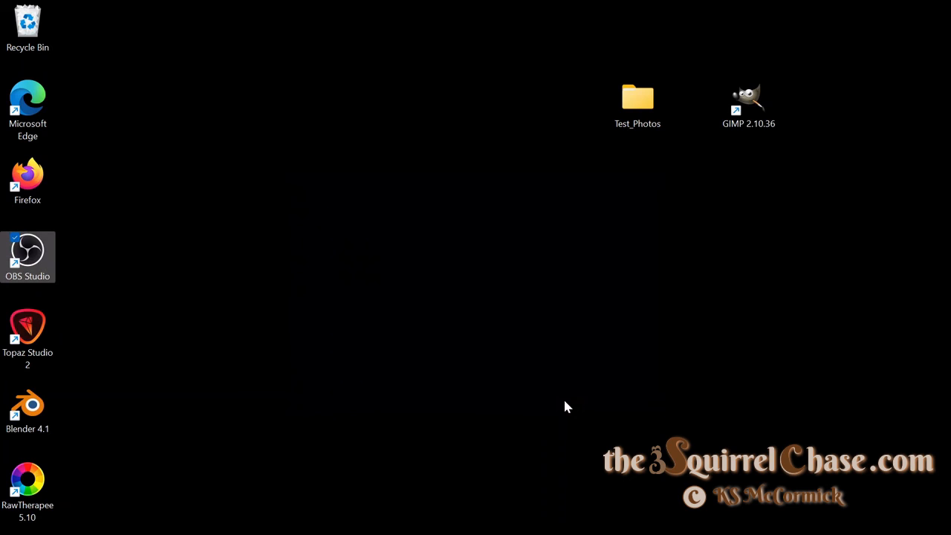
Step: Start GIMP 2.10.36 to check its filters for the G'MIC-Qt plug-in, and close GIMP
{"action": "left_click", "coordinate": [749, 105]}
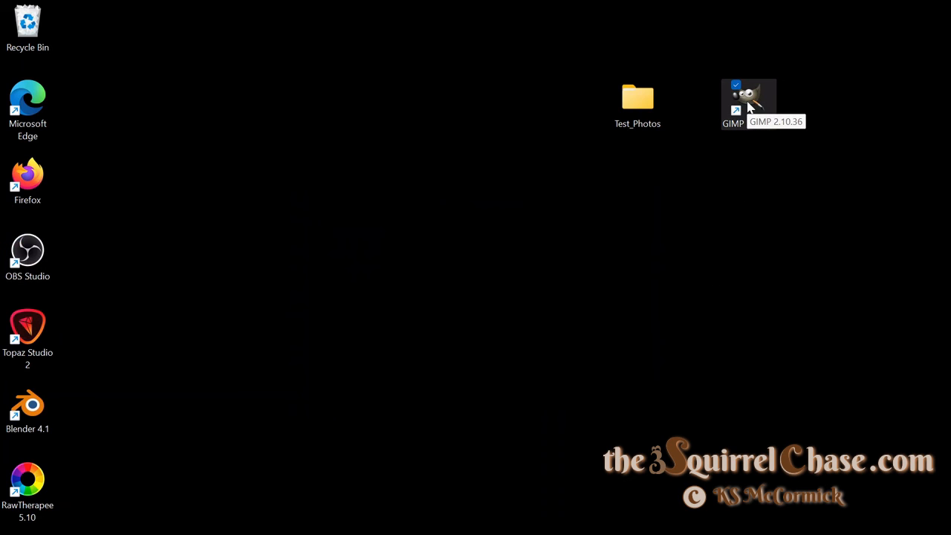
{"action": "double_click", "coordinate": [748, 105]}
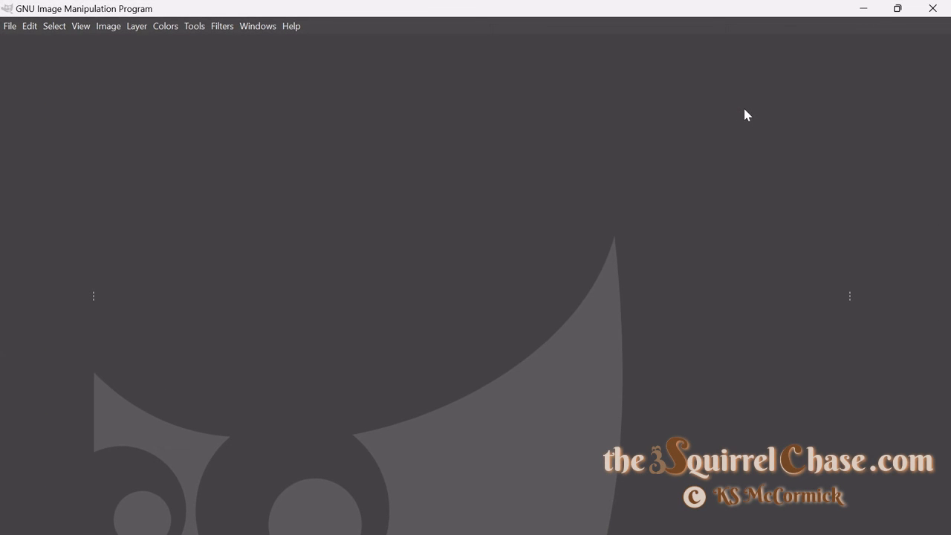
{"action": "left_click", "coordinate": [223, 26]}
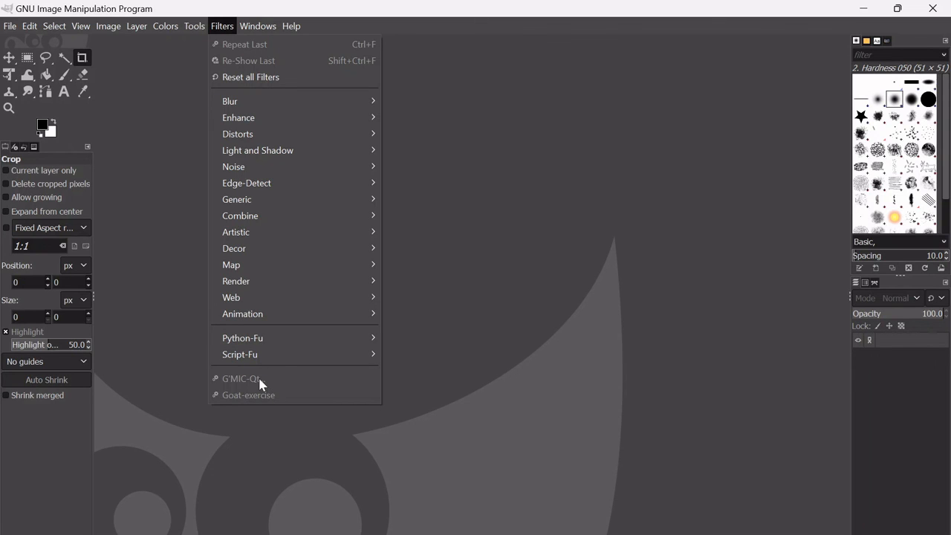
{"action": "left_click", "coordinate": [935, 16]}
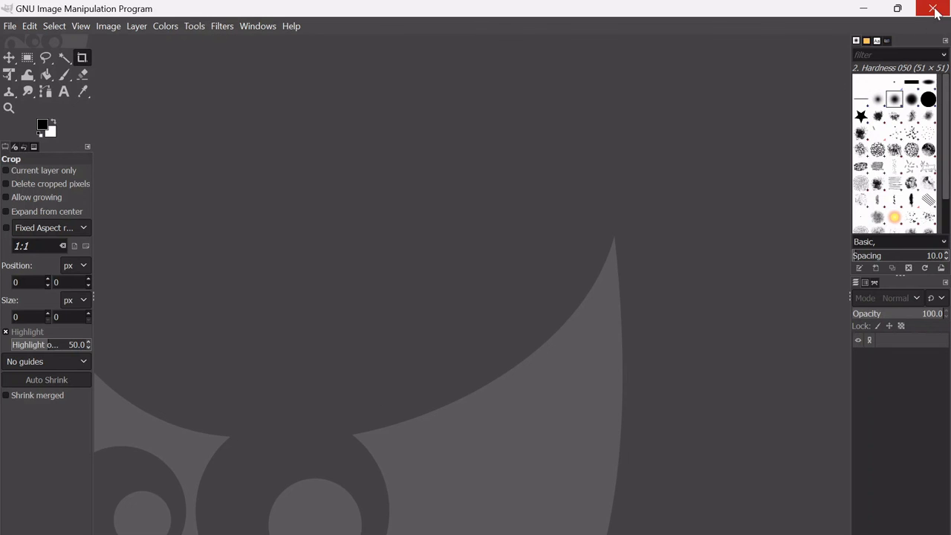
{"action": "left_click", "coordinate": [931, 7]}
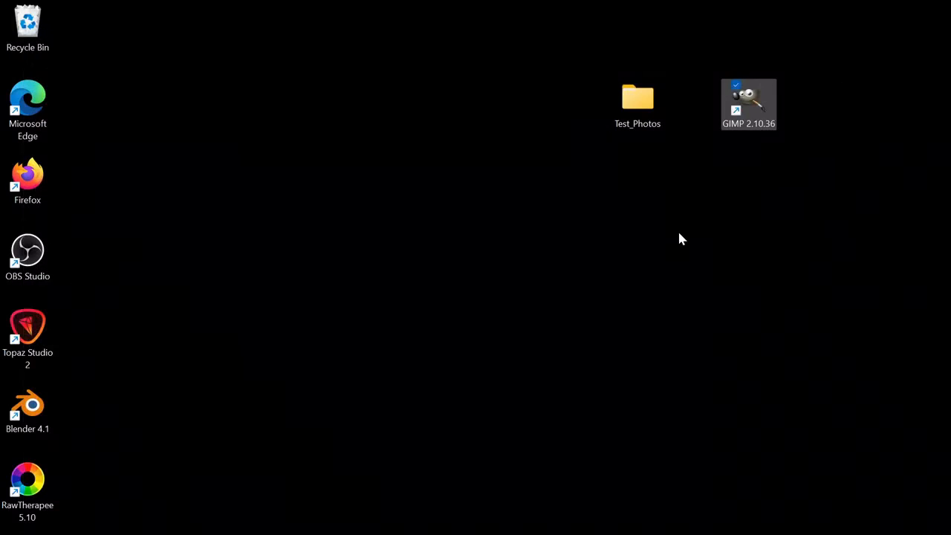